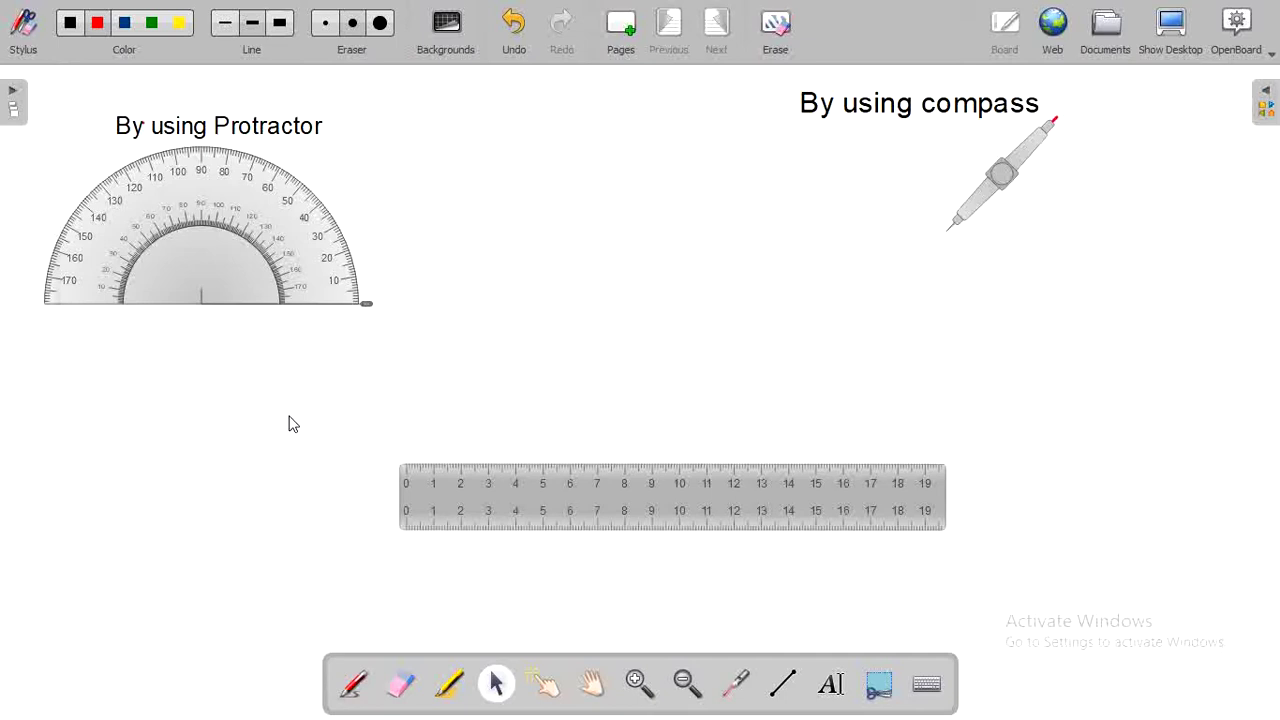
Step: Draw a red horizontal baseline about 8.5 ruler units long below the protractor along the ruler's edge, and move the ruler clear of it
mouse_move(537, 474)
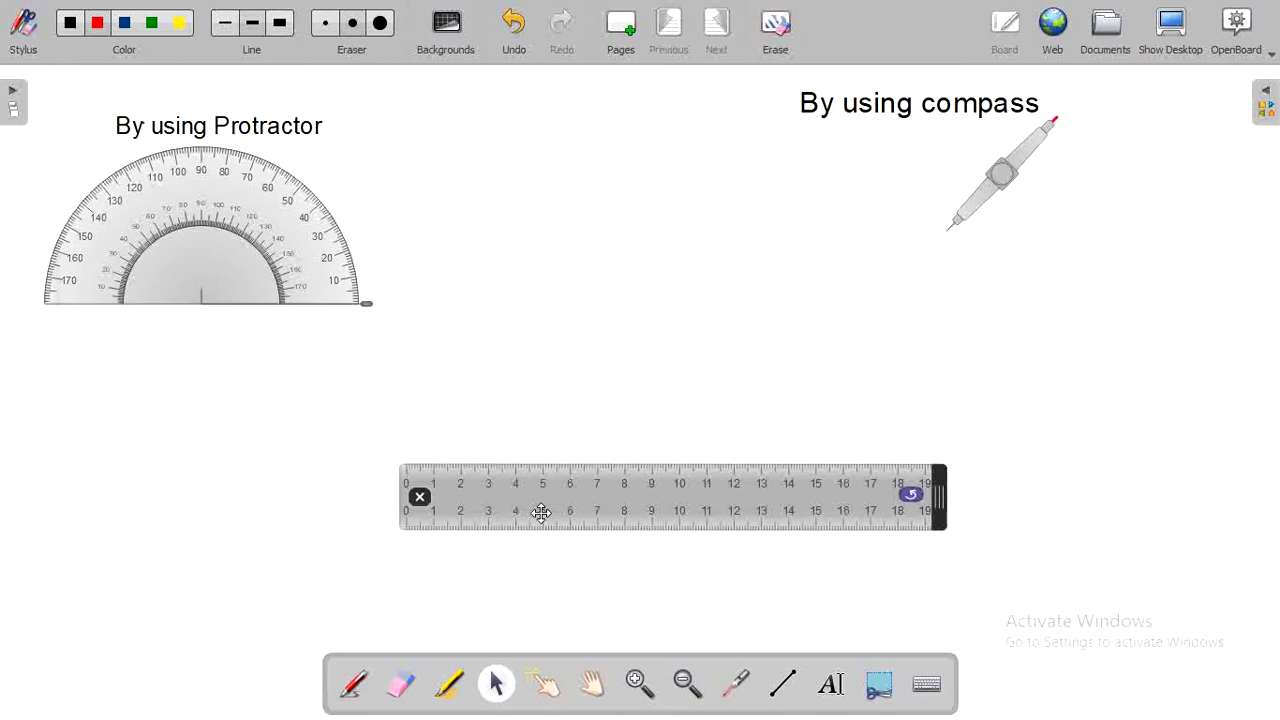
left_click_drag(541, 513, 206, 498)
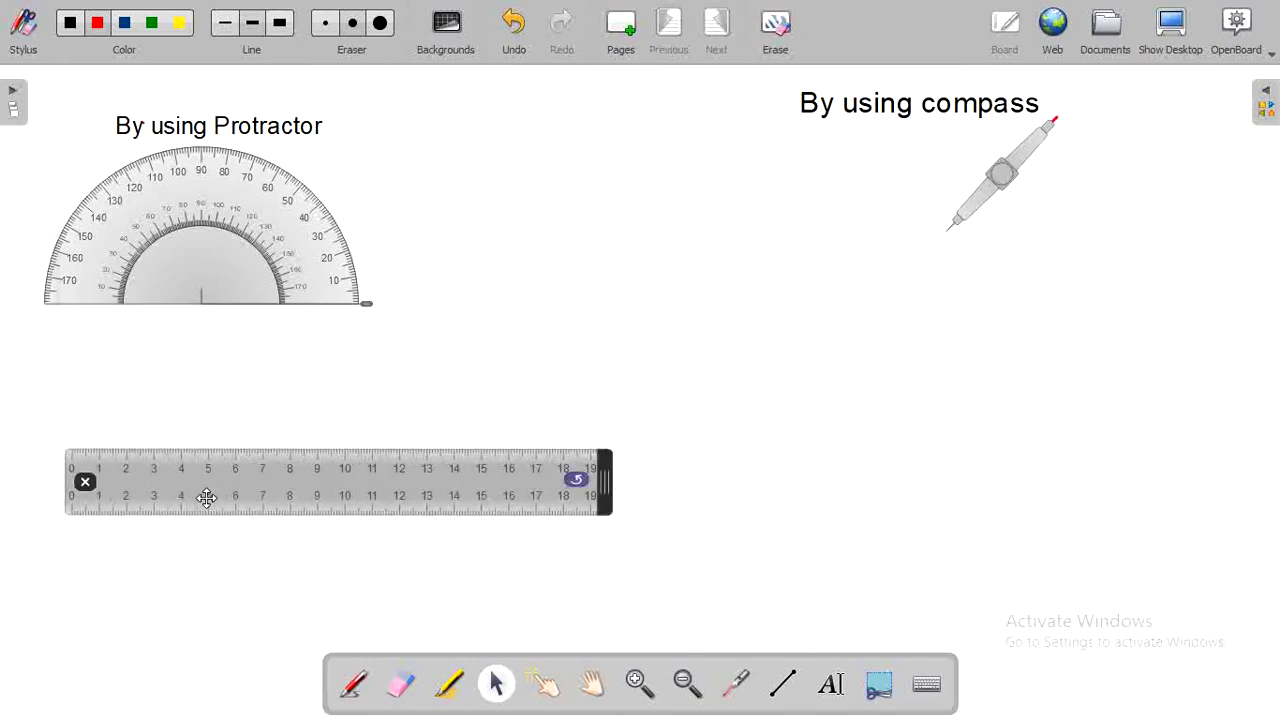
left_click(788, 682)
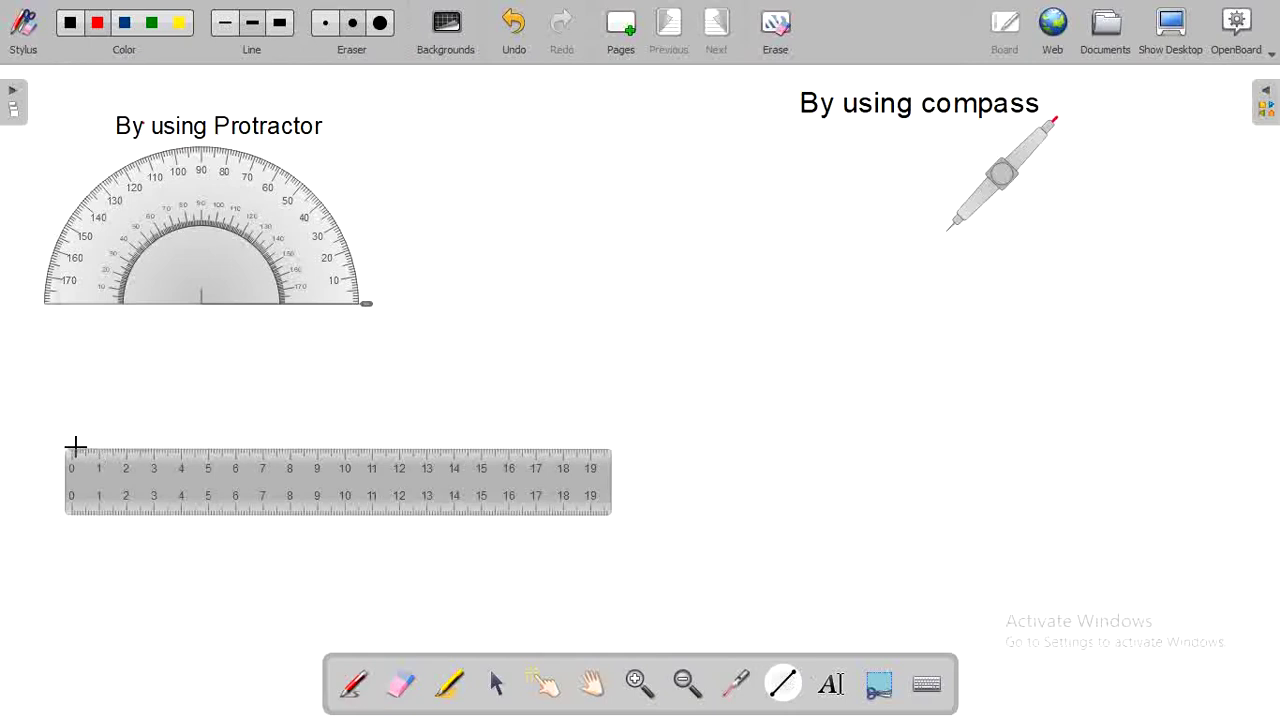
left_click_drag(76, 447, 309, 450)
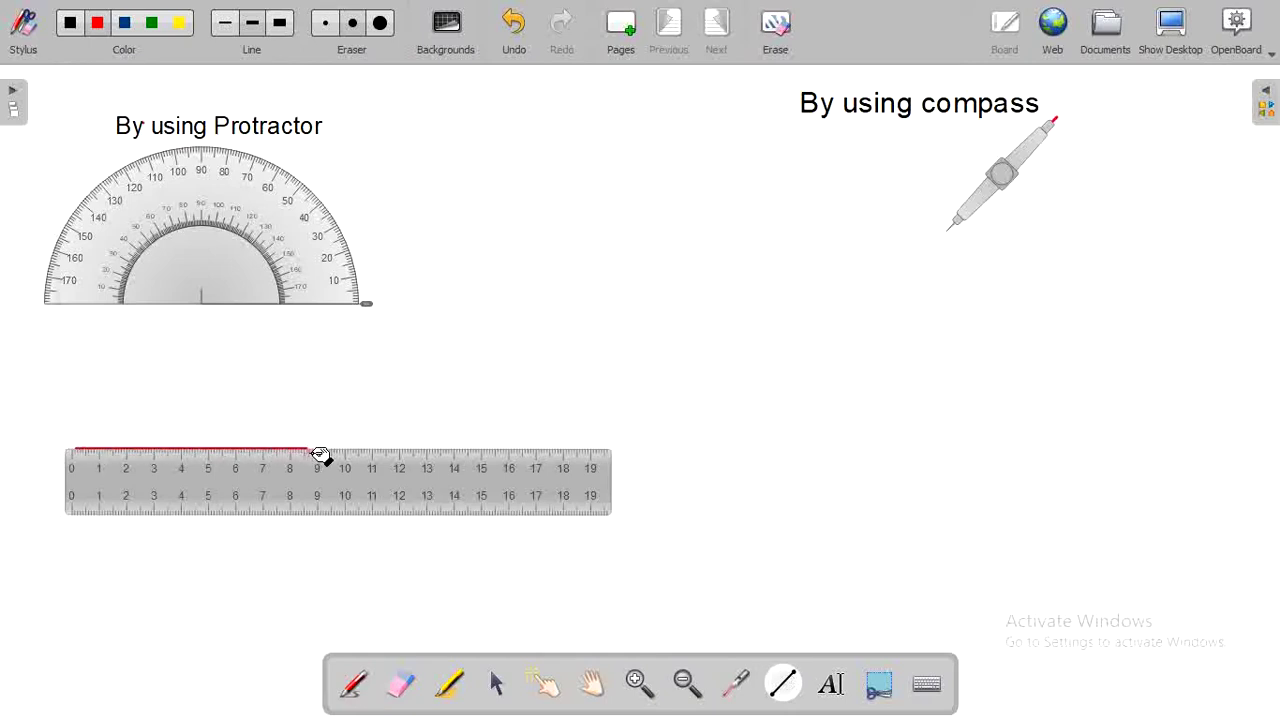
left_click(543, 683)
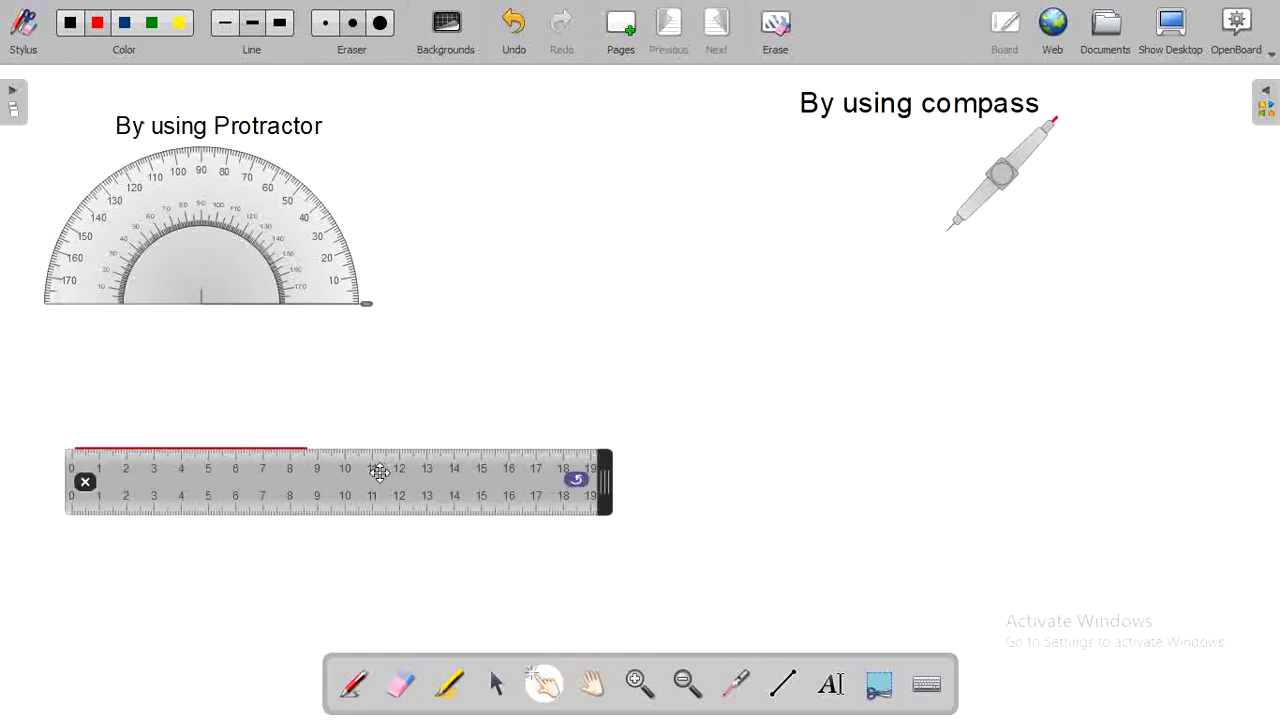
left_click_drag(368, 475, 398, 561)
Step: Align the protractor with the red baseline's left end, draw a second arm at 50° from that vertex, and move the protractor off the angle
mouse_move(217, 244)
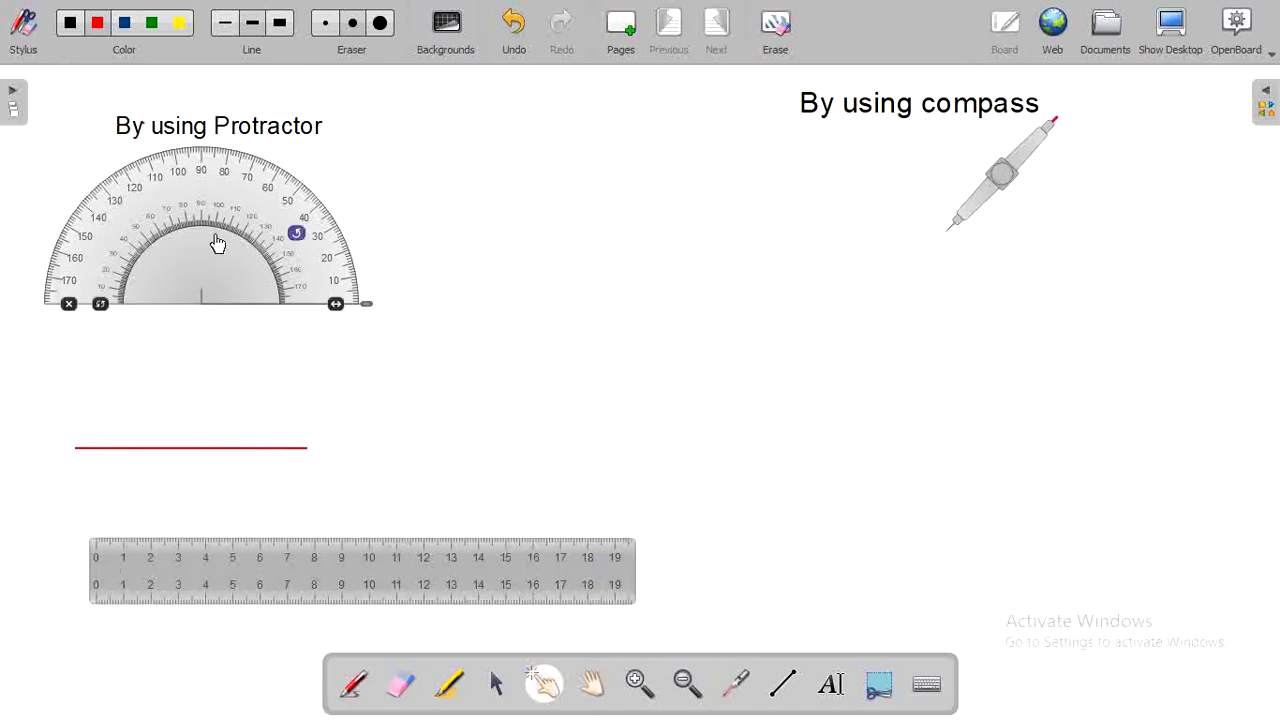
left_click_drag(193, 249, 68, 396)
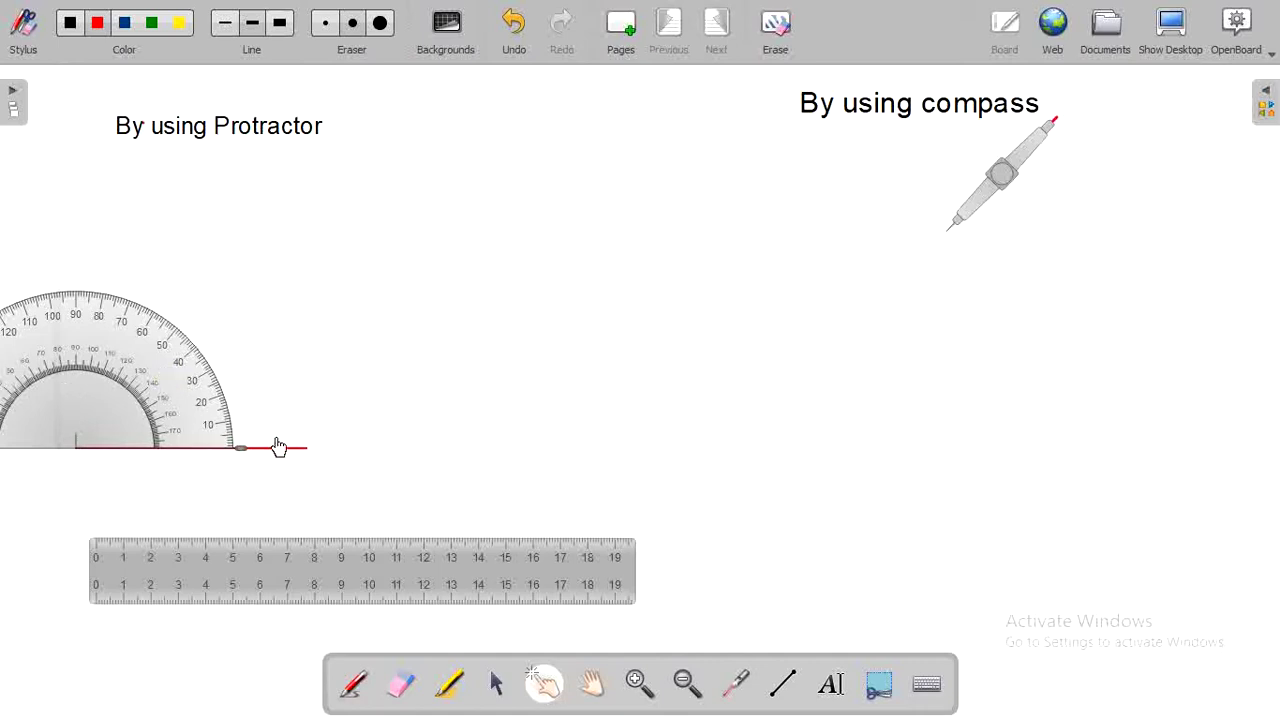
left_click(784, 684)
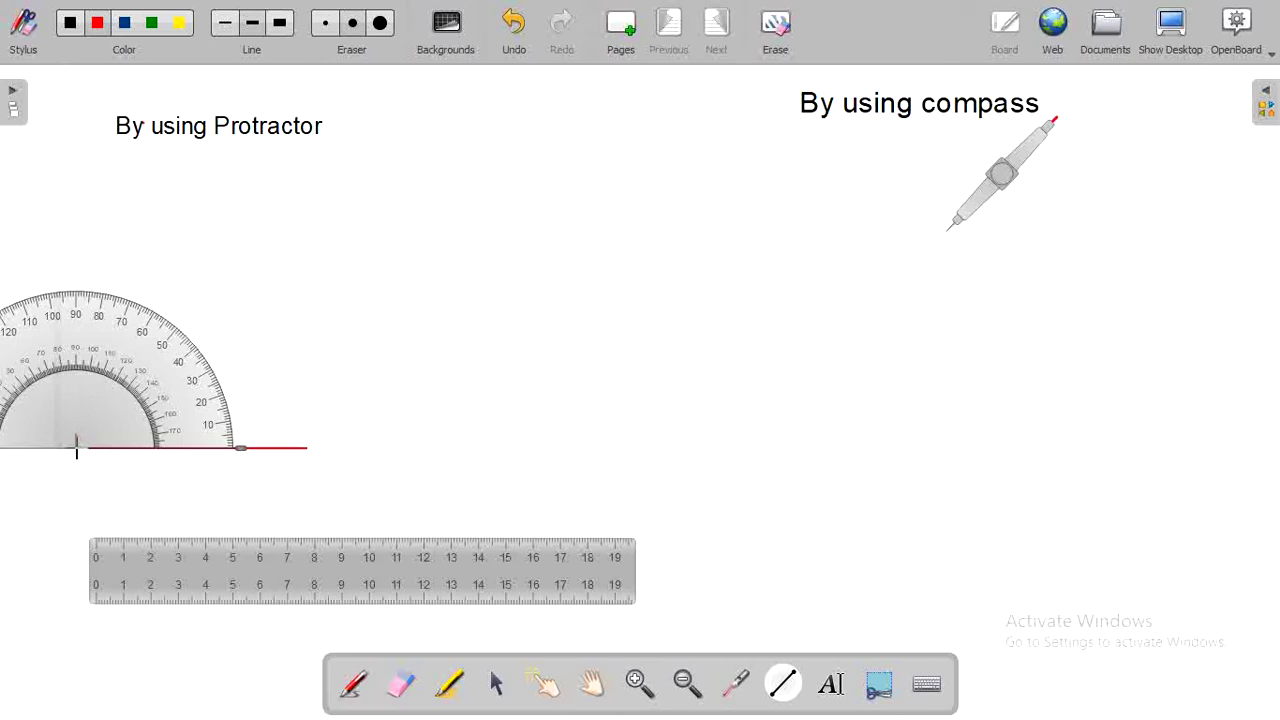
left_click_drag(76, 449, 237, 258)
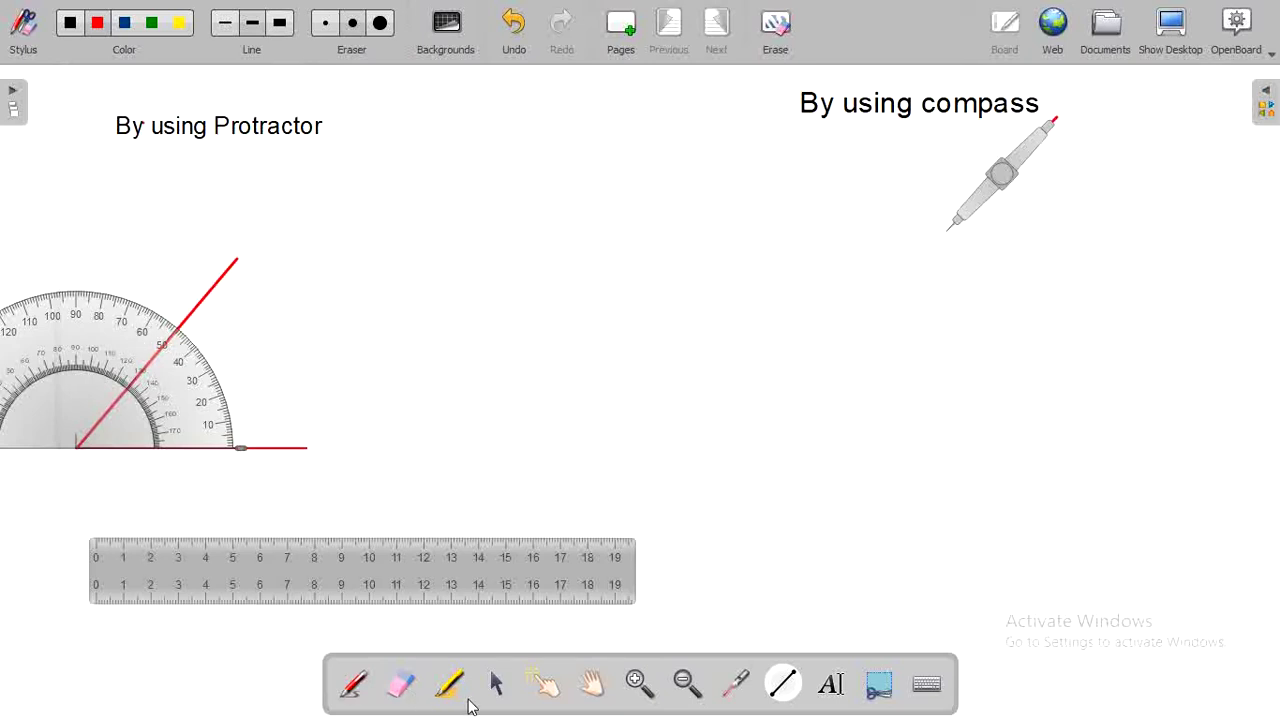
left_click(544, 684)
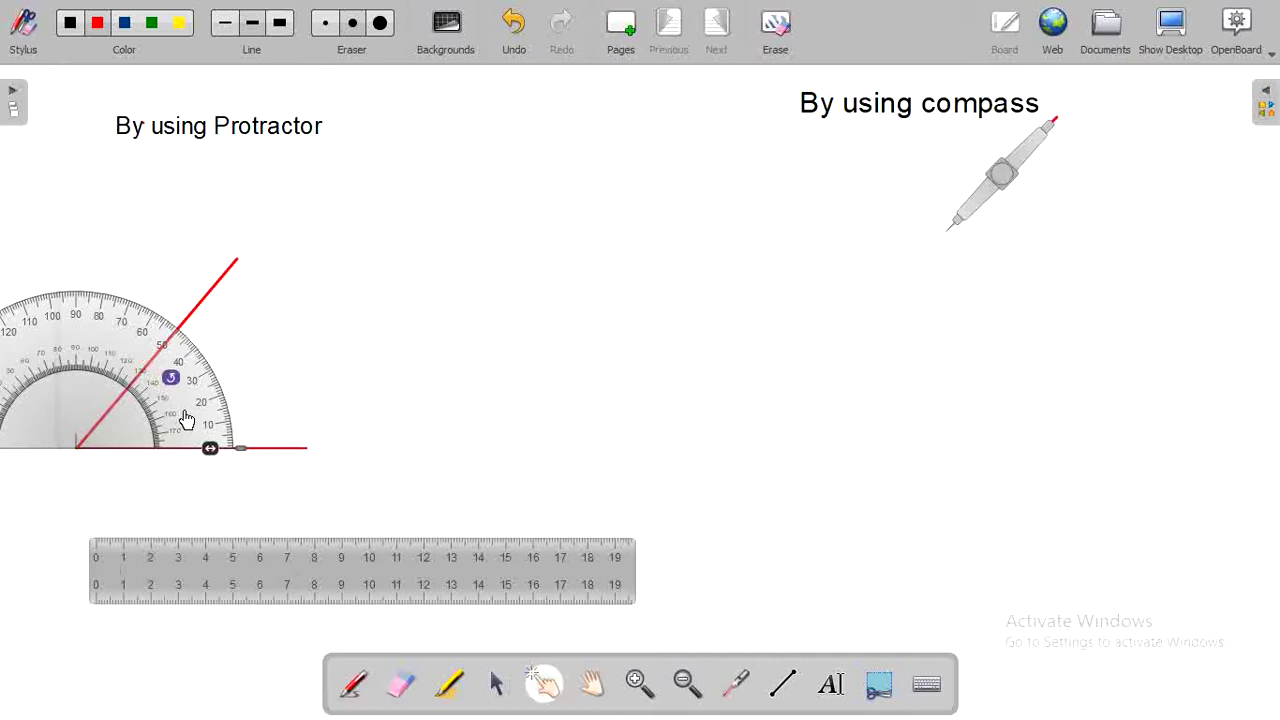
left_click_drag(186, 423, 609, 385)
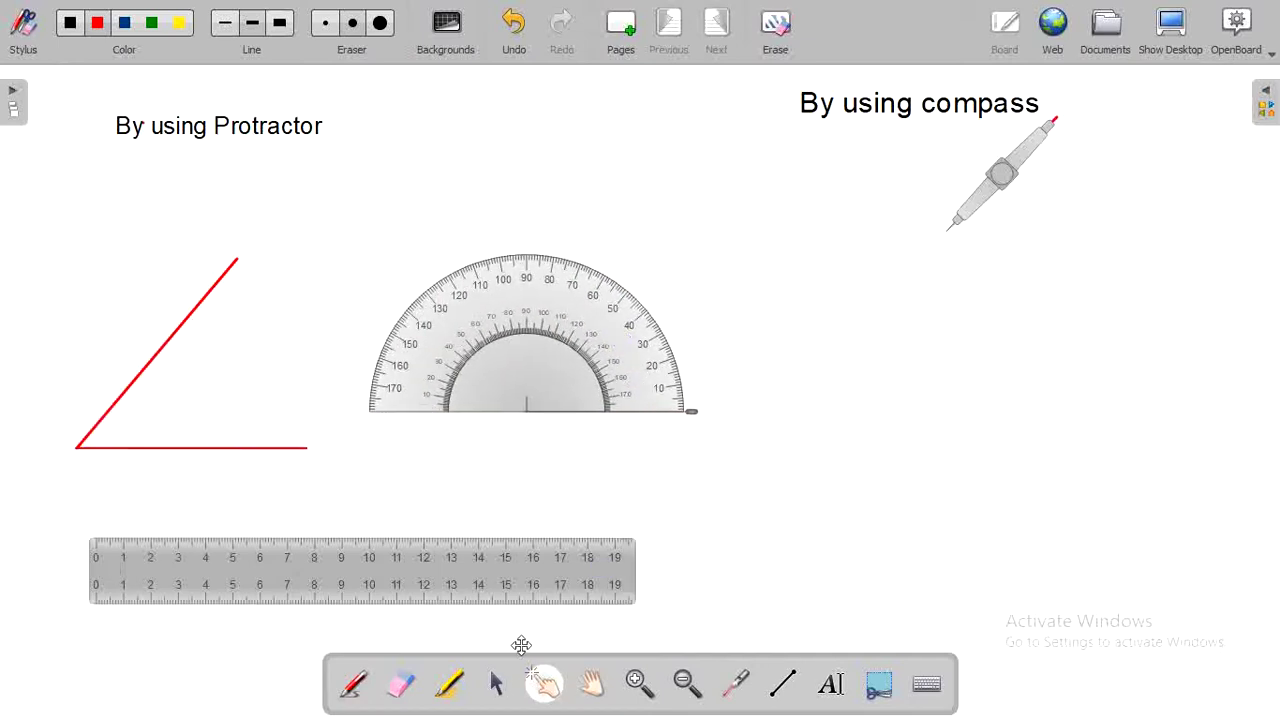
Step: Mark the red angle with a freehand arc at its vertex and write the label 50° between its arms
left_click(350, 686)
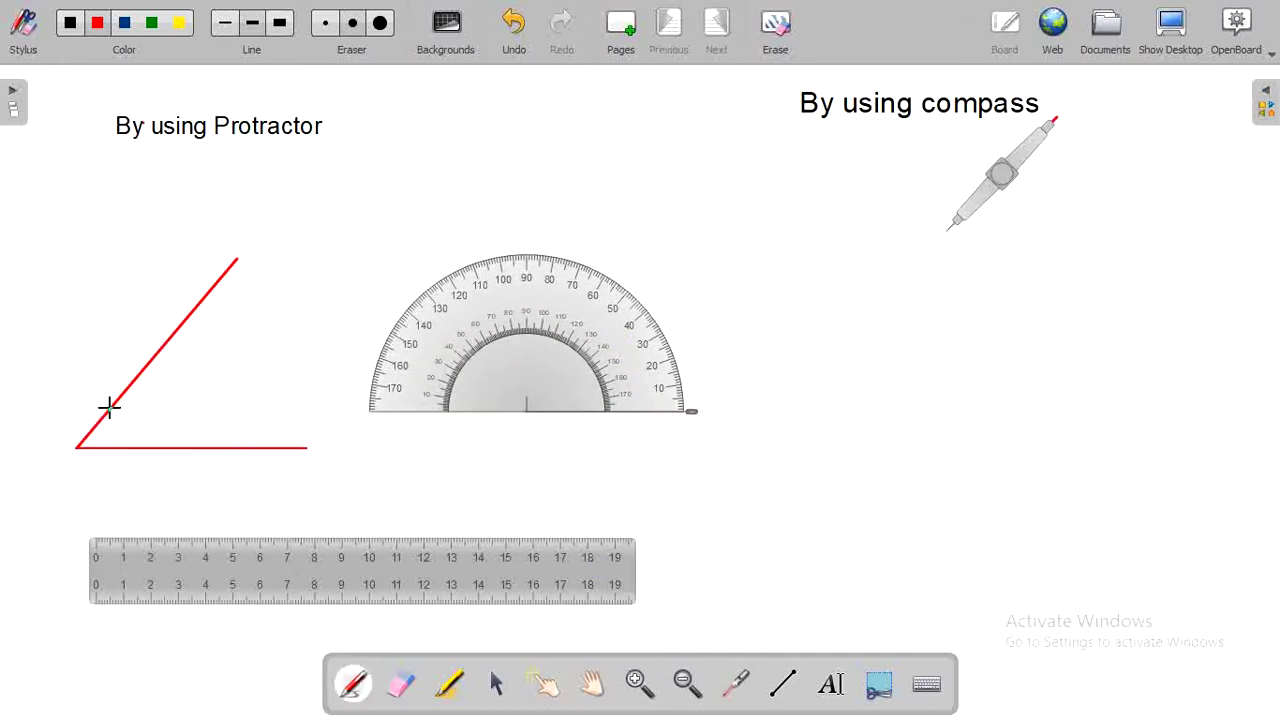
left_click_drag(109, 405, 130, 440)
mouse_move(177, 383)
left_mouse_down()
mouse_move(188, 400)
mouse_move(178, 408)
mouse_move(206, 402)
left_mouse_up()
left_click(195, 366)
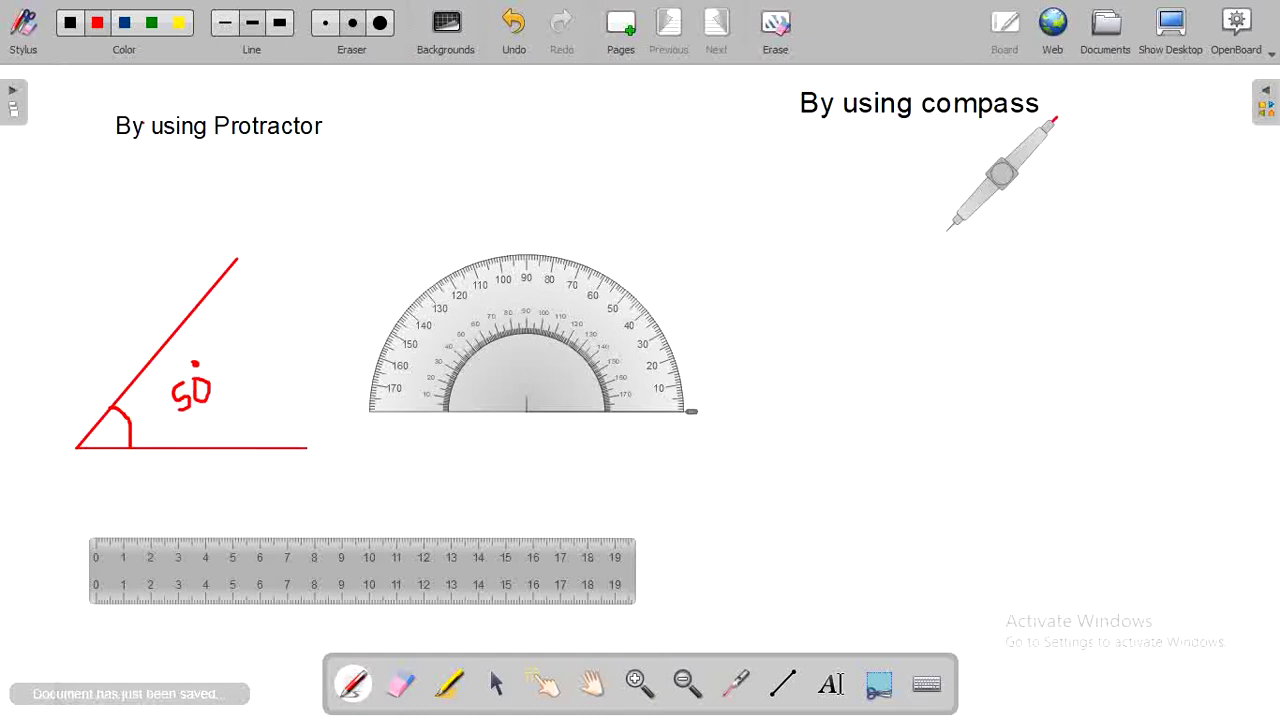
Step: Set the drawing colour to blue and move the protractor back under the "By using Protractor" heading
left_click(124, 24)
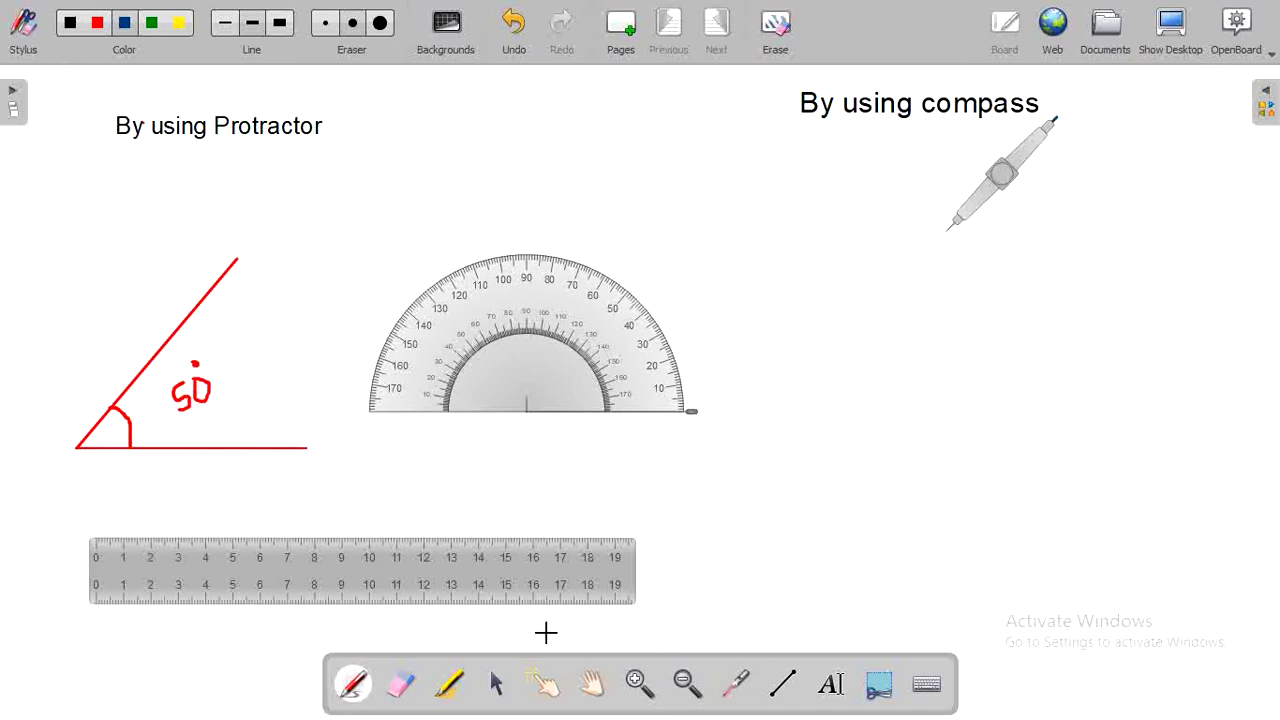
left_click(543, 683)
left_click_drag(540, 331, 243, 228)
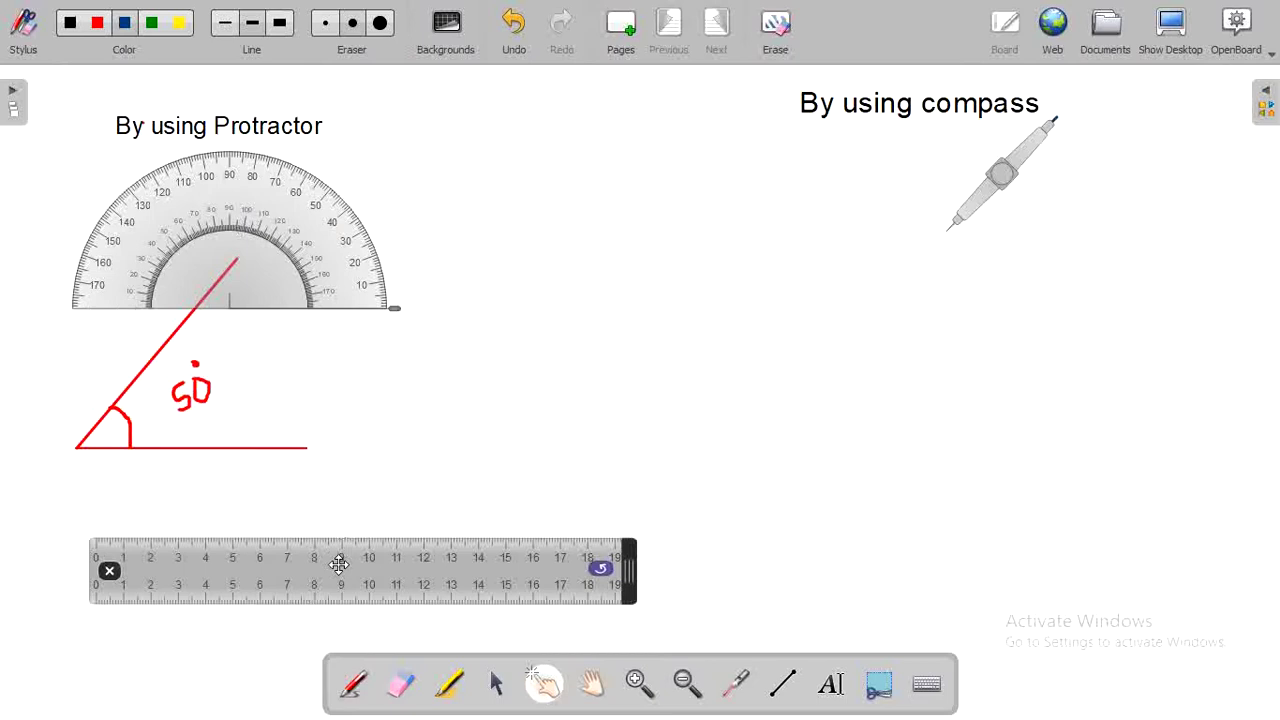
Step: Draw a blue horizontal baseline about 8.7 ruler units long below the compass along the ruler's edge, and move the ruler clear of it
left_click_drag(338, 564, 904, 341)
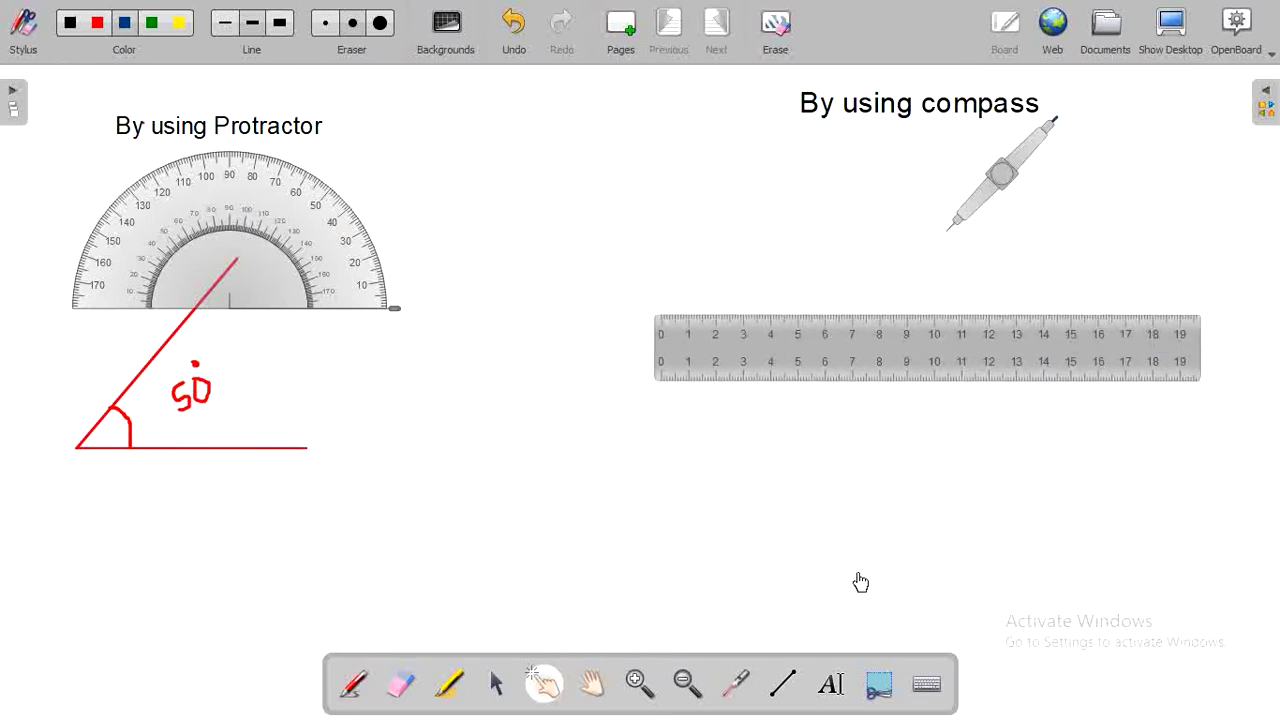
left_click(786, 683)
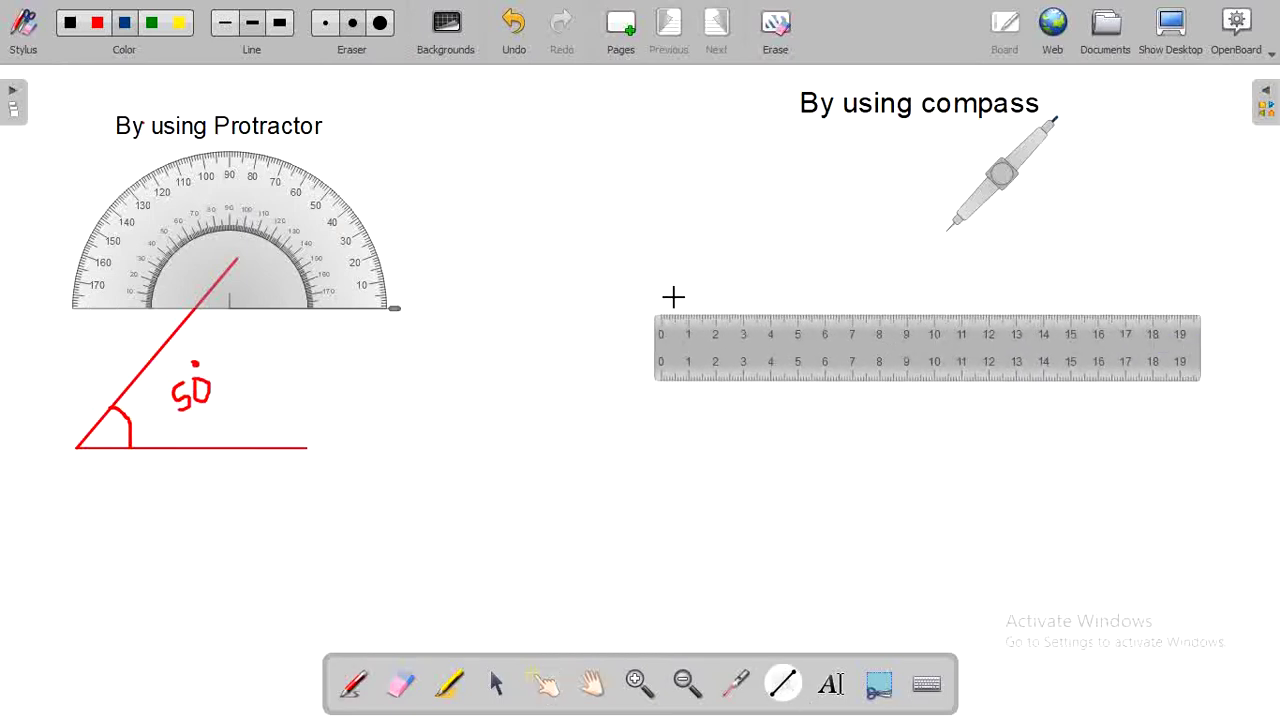
left_click_drag(675, 322, 914, 291)
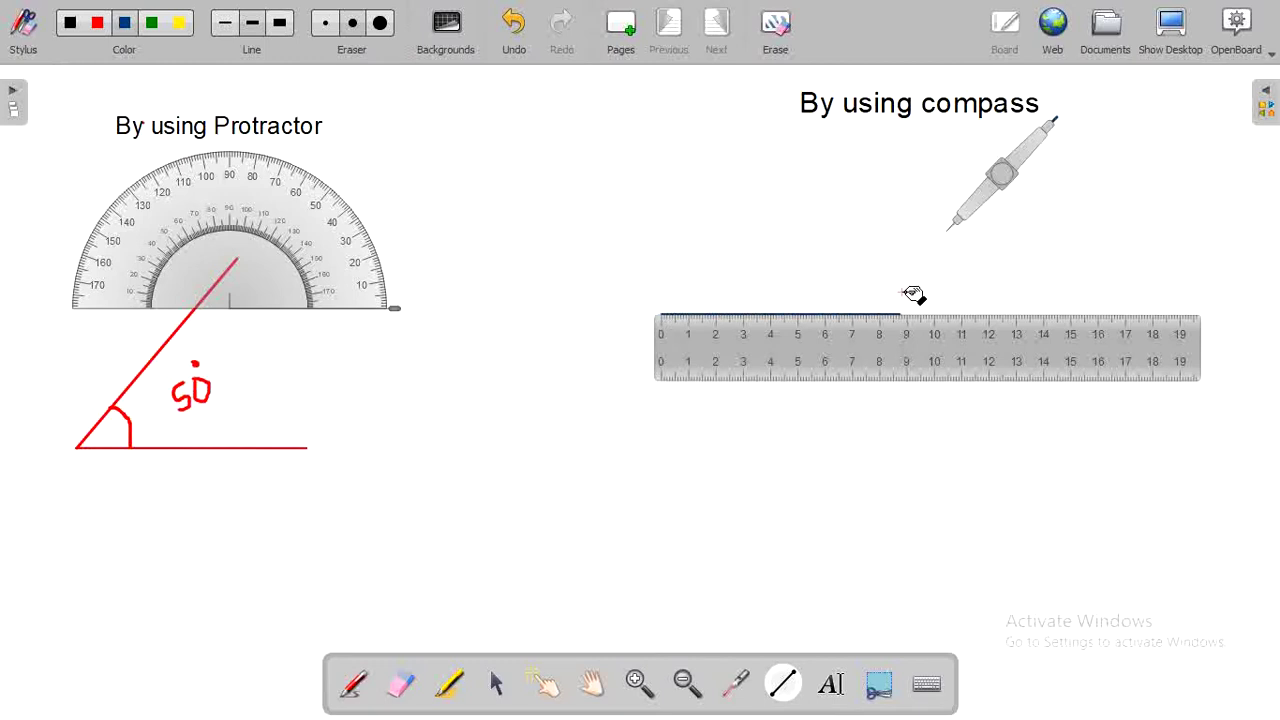
left_click(543, 683)
left_click_drag(823, 367, 627, 585)
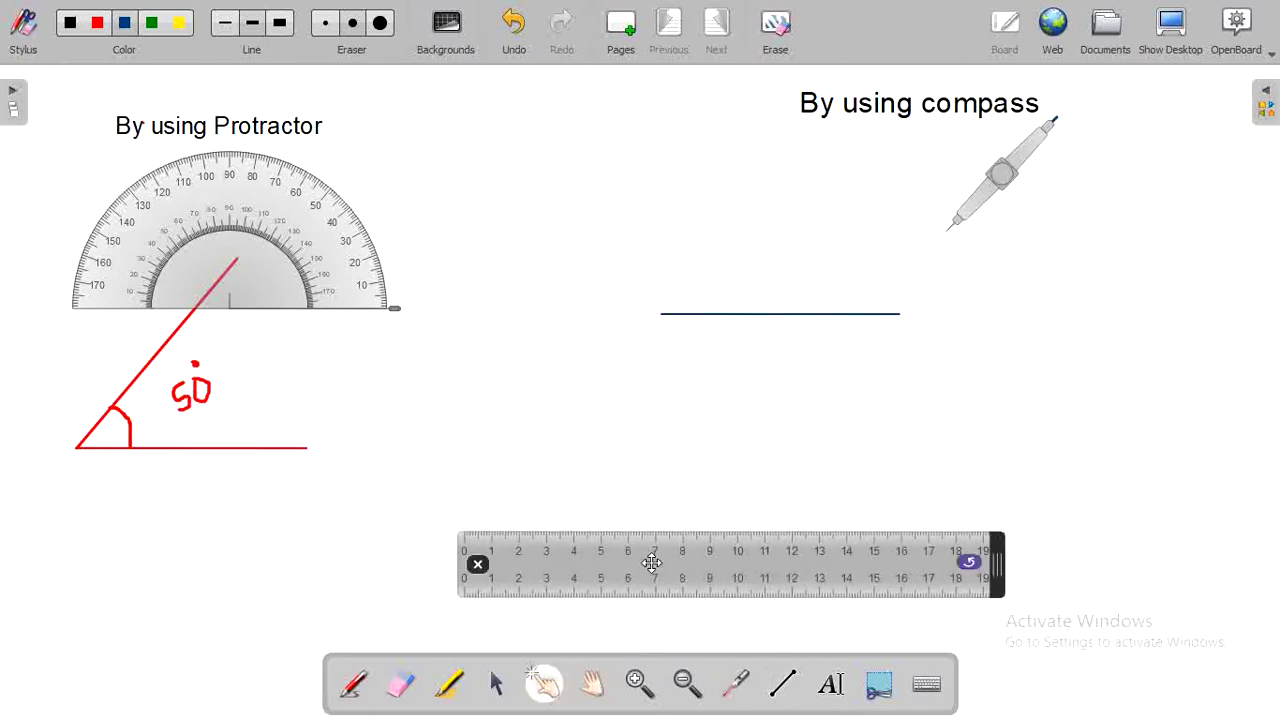
Step: Shorten the compass, place its needle on the blue baseline's left end, and draw an arc with radius 3.6 crossing the baseline
mouse_move(1052, 122)
left_mouse_down()
mouse_move(1020, 125)
mouse_move(1015, 160)
left_mouse_up()
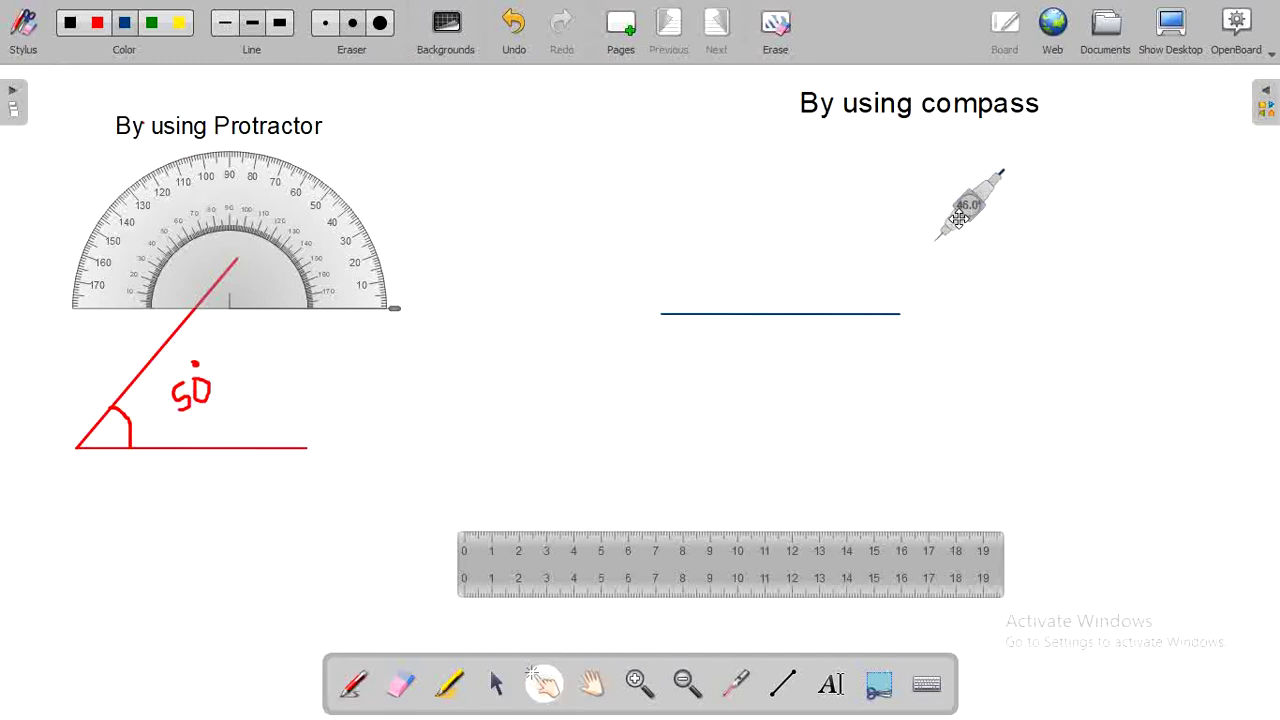
left_click_drag(970, 206, 674, 300)
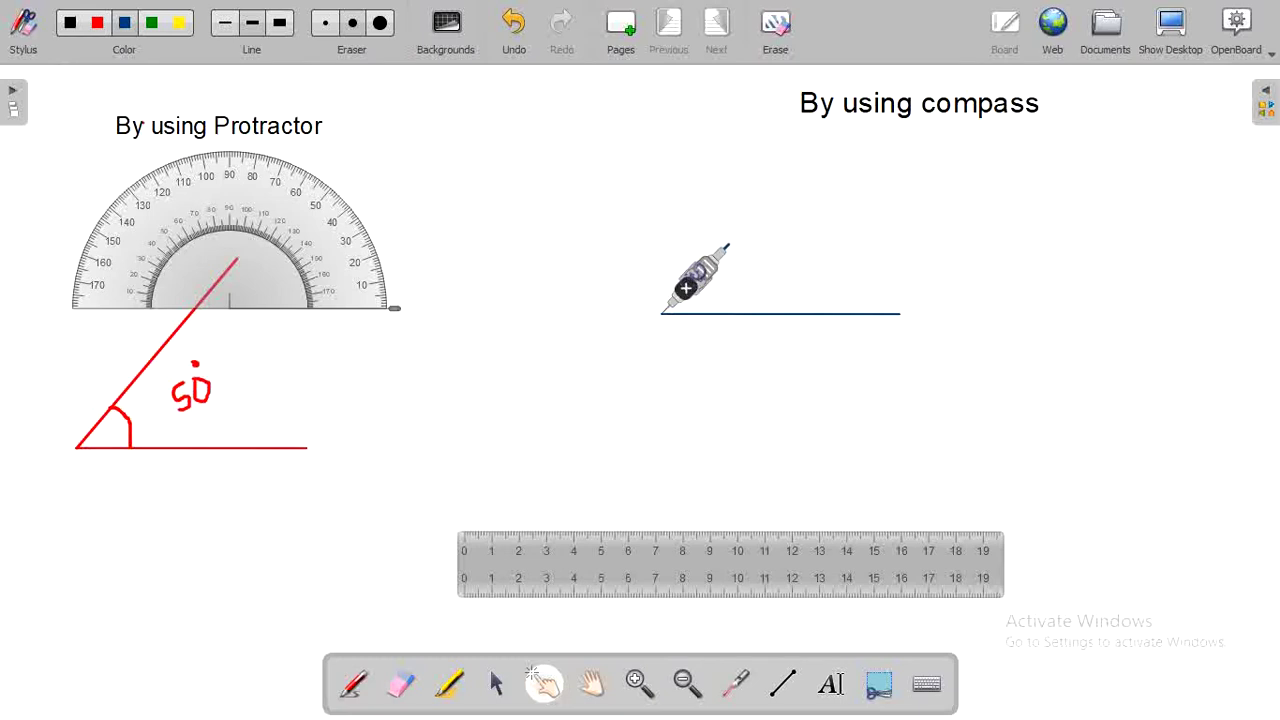
mouse_move(666, 310)
left_mouse_down()
mouse_move(713, 316)
mouse_move(668, 306)
left_mouse_up()
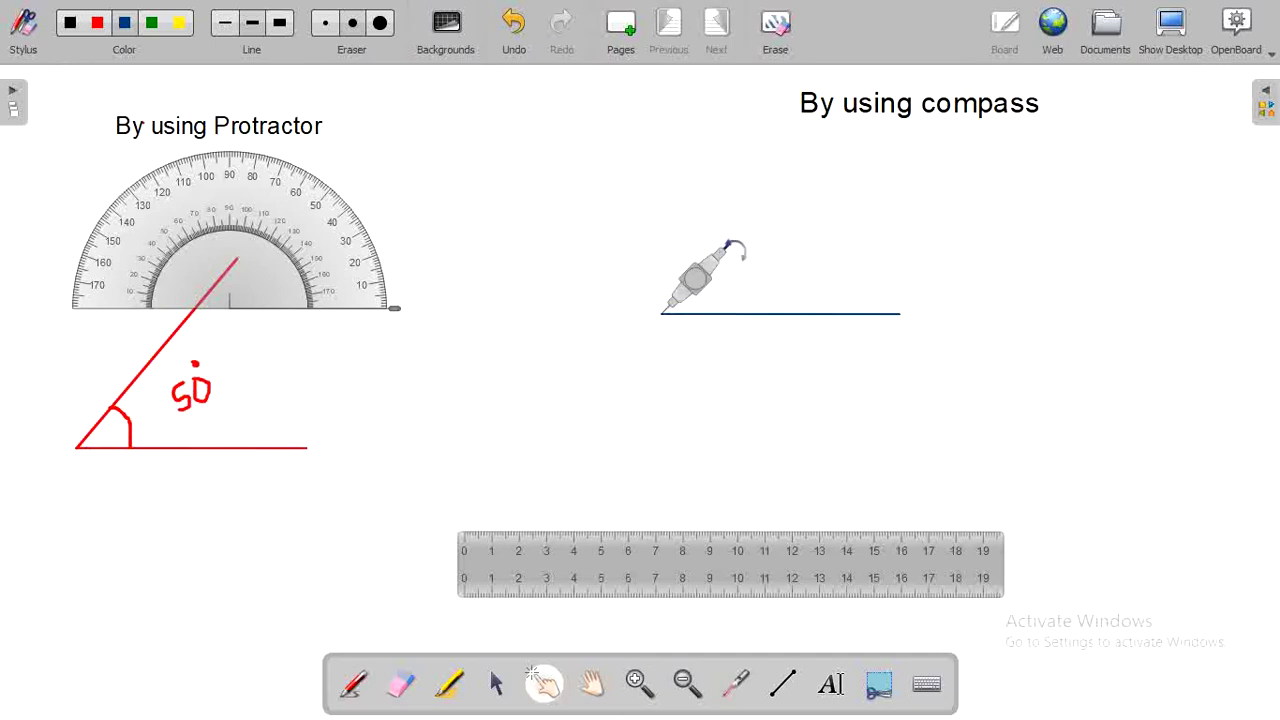
mouse_move(731, 255)
left_mouse_down()
mouse_move(749, 263)
mouse_move(758, 335)
left_mouse_up()
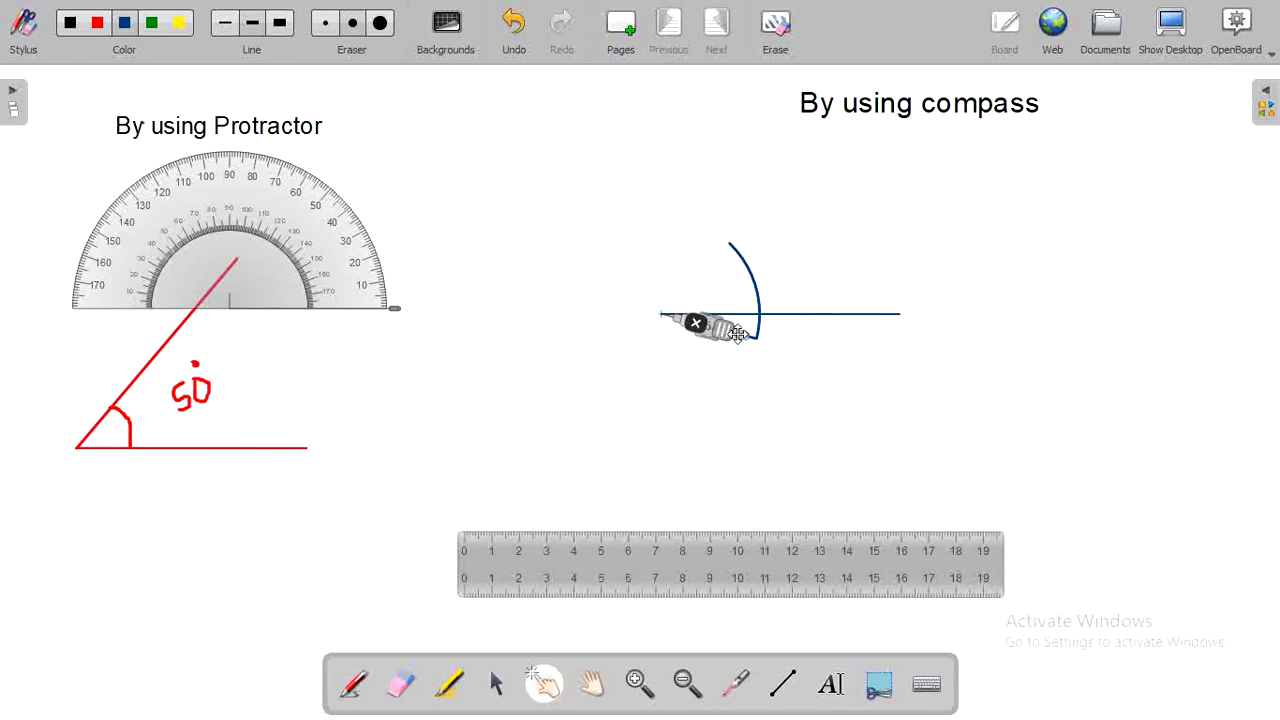
Step: Place the compass needle where the arc crosses the baseline and draw a second arc of the same radius cutting the first above it
mouse_move(738, 334)
left_mouse_down()
mouse_move(750, 300)
mouse_move(742, 256)
mouse_move(565, 300)
mouse_move(617, 385)
mouse_move(645, 335)
mouse_move(630, 355)
mouse_move(697, 314)
mouse_move(745, 330)
left_mouse_up()
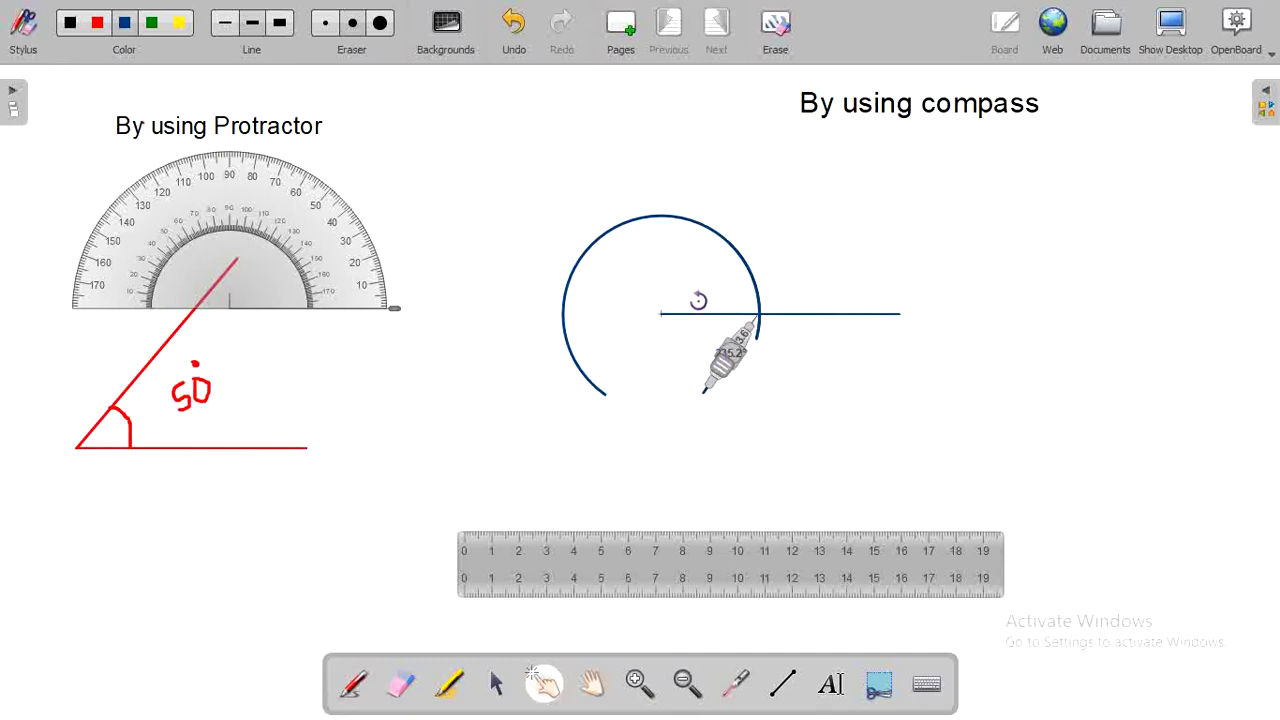
mouse_move(725, 360)
left_mouse_down()
mouse_move(800, 306)
mouse_move(752, 250)
mouse_move(740, 262)
mouse_move(729, 244)
mouse_move(728, 258)
mouse_move(714, 233)
mouse_move(685, 259)
mouse_move(683, 272)
mouse_move(697, 238)
mouse_move(781, 208)
left_mouse_up()
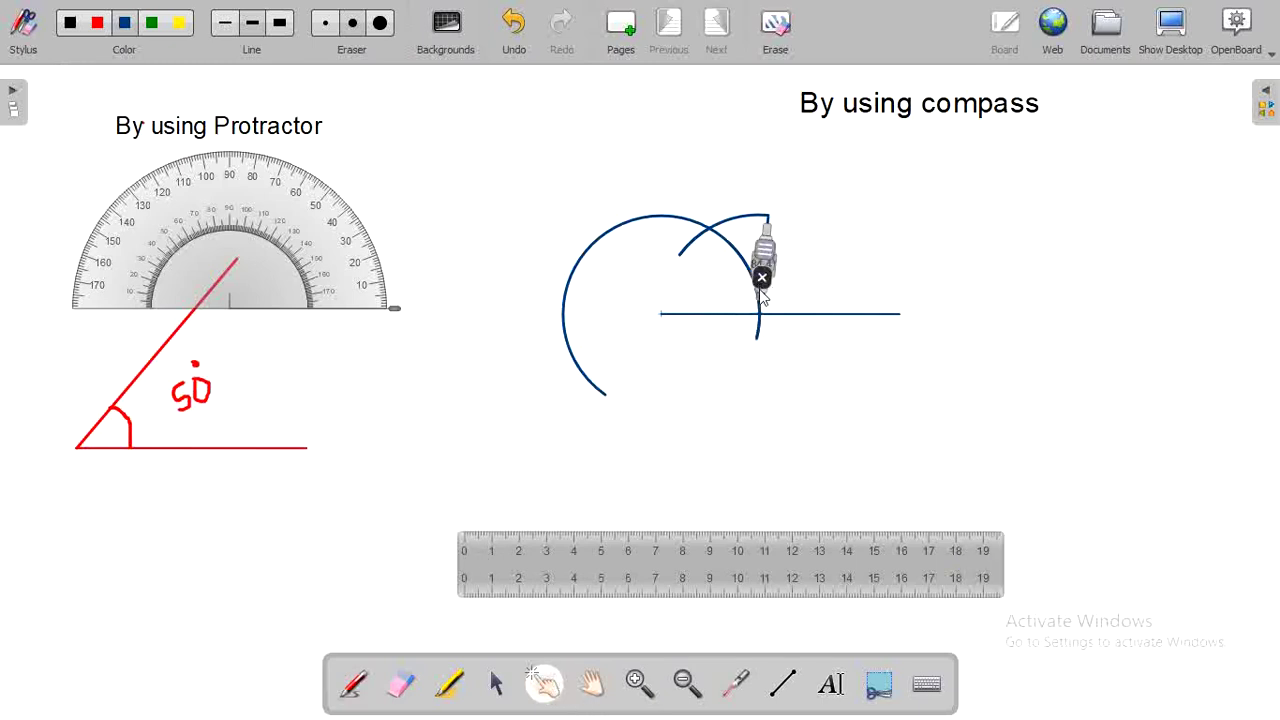
Step: Rotate and position the ruler so its edge passes through the blue baseline's left end and the intersection of the two arcs
mouse_move(652, 549)
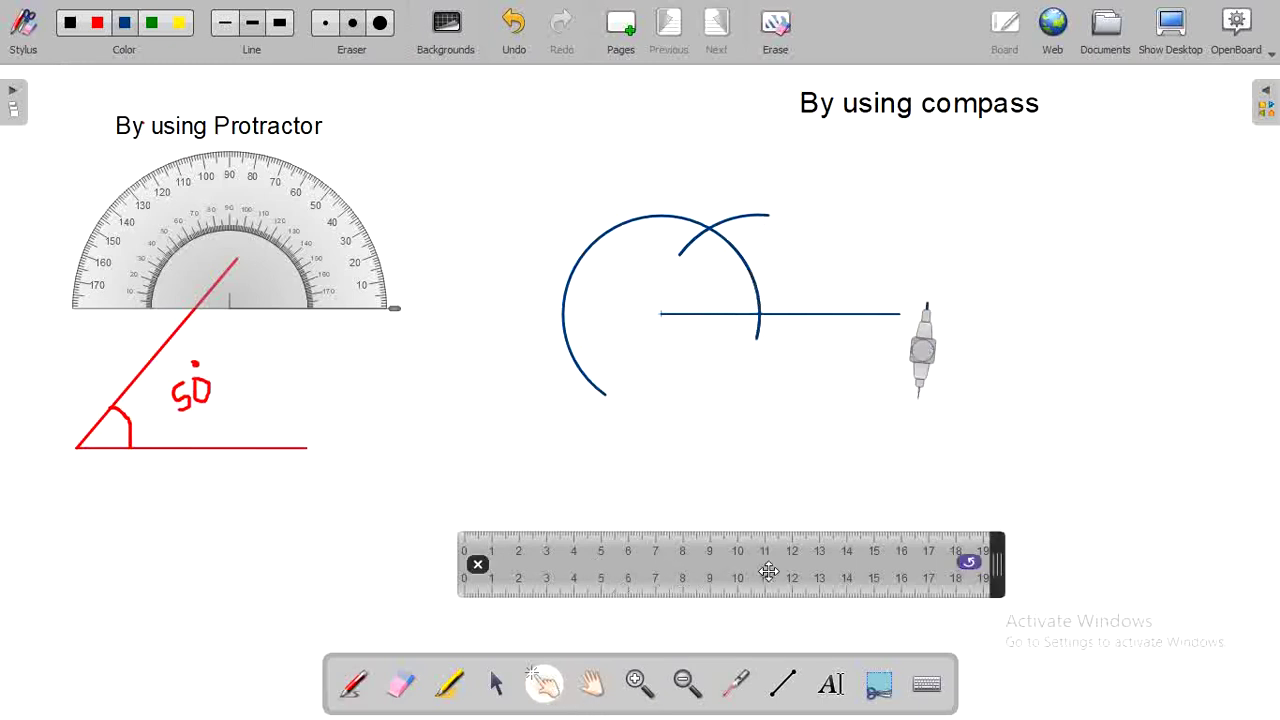
mouse_move(968, 561)
left_mouse_down()
mouse_move(794, 220)
mouse_move(825, 178)
left_mouse_up()
left_click_drag(605, 446, 687, 358)
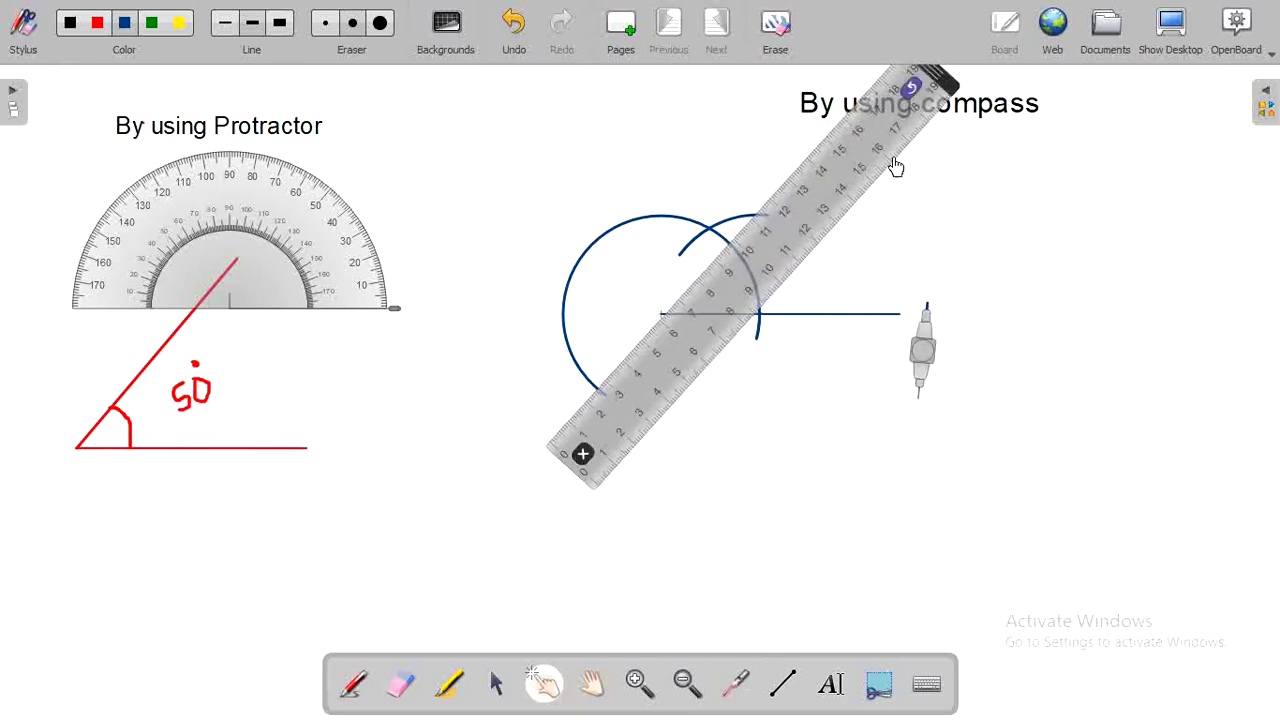
left_click_drag(910, 88, 872, 66)
mouse_move(700, 336)
left_mouse_down()
mouse_move(669, 371)
mouse_move(680, 374)
mouse_move(672, 410)
mouse_move(641, 433)
left_mouse_up()
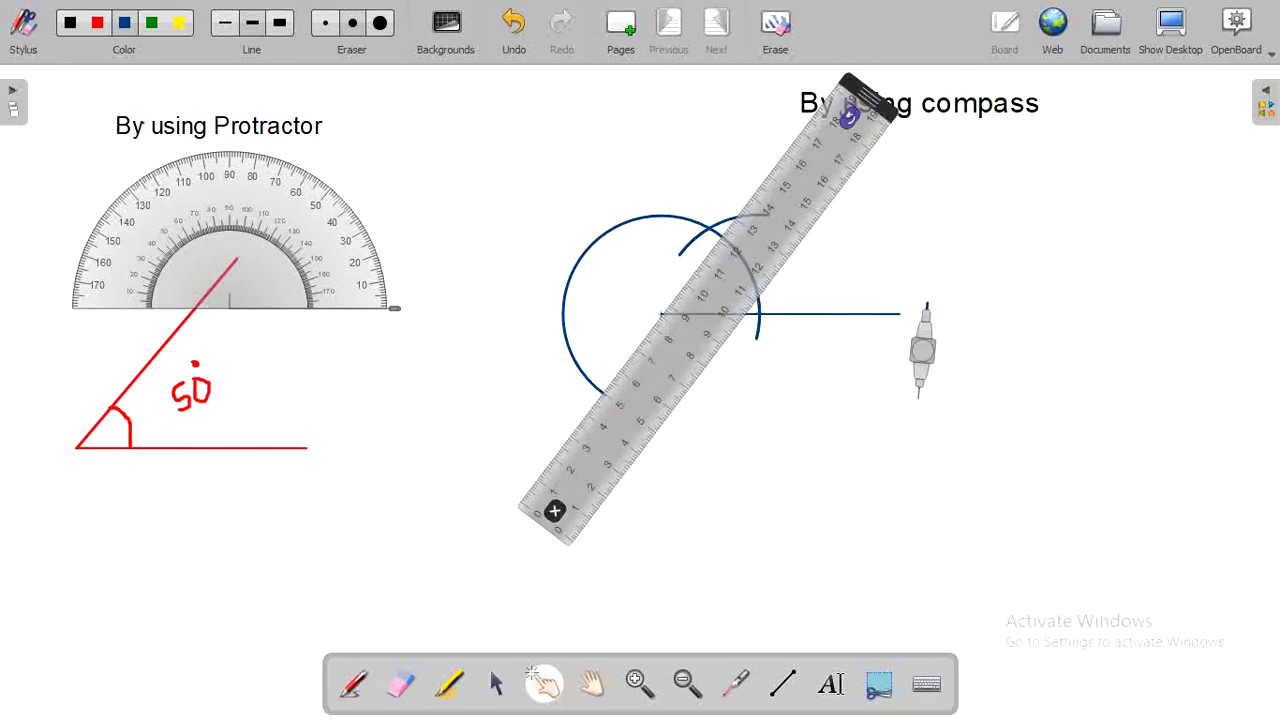
left_click_drag(849, 117, 828, 108)
left_click_drag(684, 388, 697, 386)
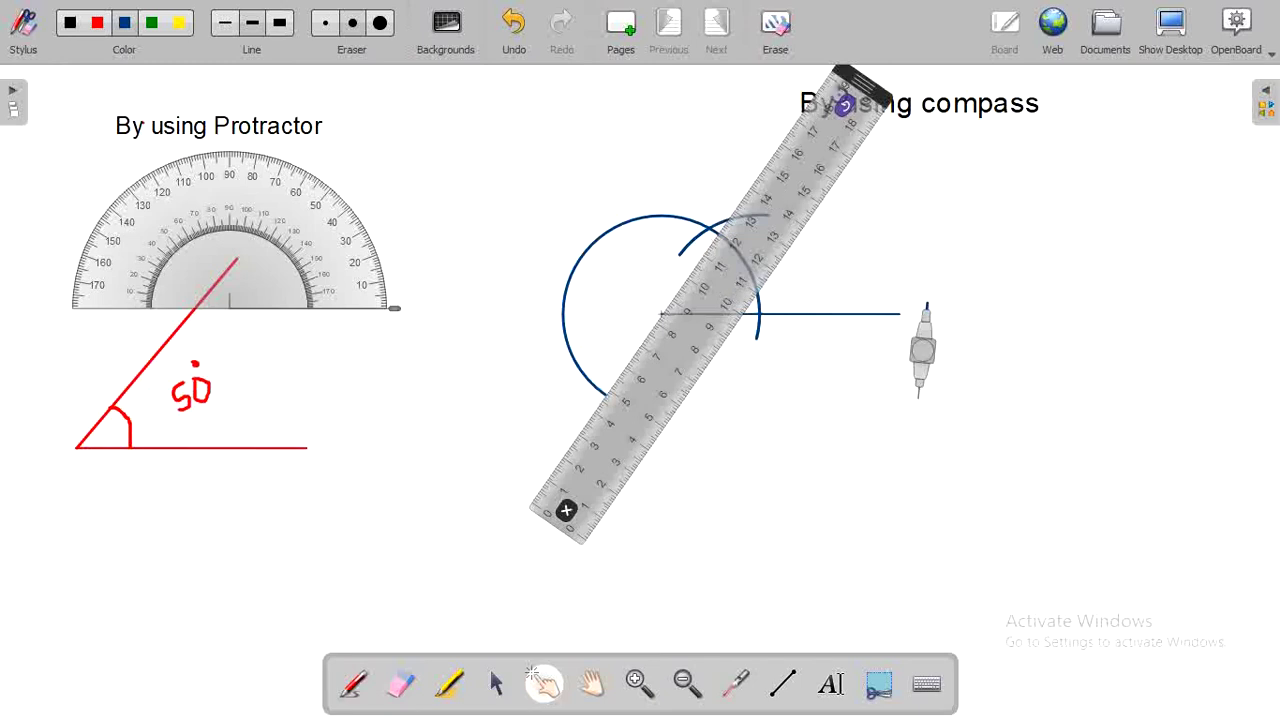
left_click_drag(845, 105, 833, 97)
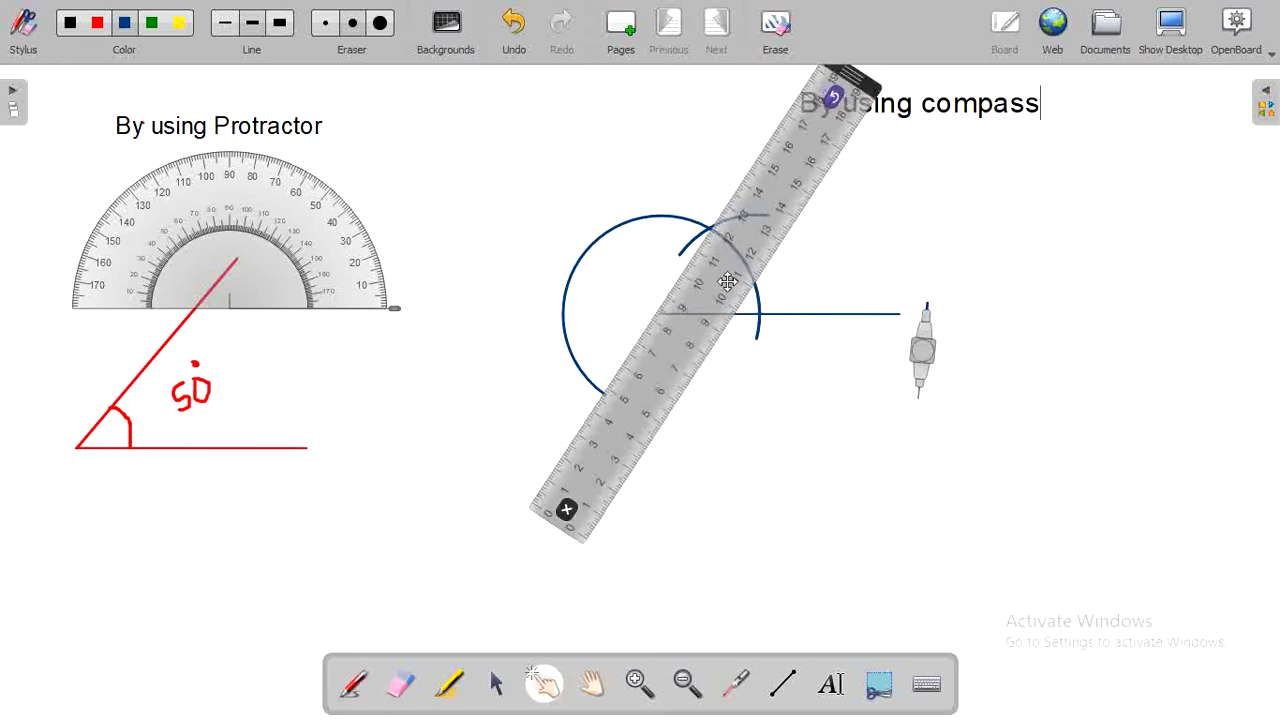
left_click_drag(727, 283, 710, 313)
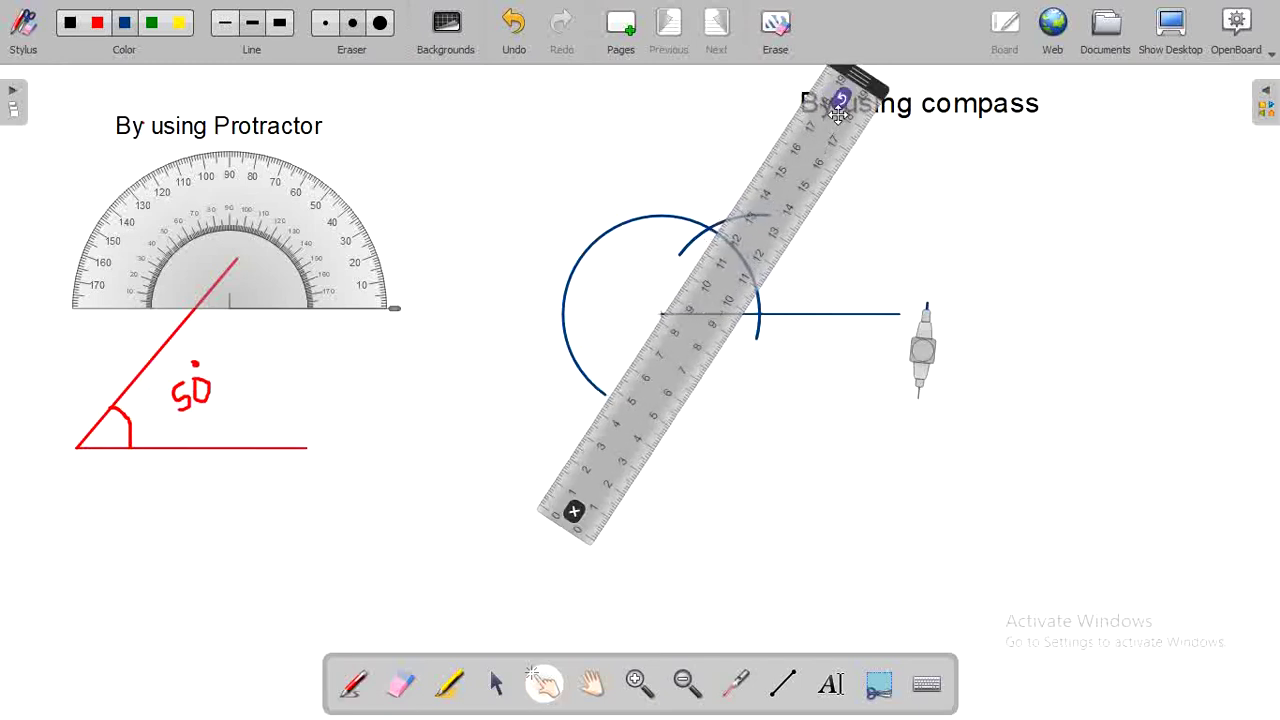
left_click_drag(841, 97, 829, 90)
mouse_move(694, 334)
left_mouse_down()
mouse_move(705, 340)
mouse_move(691, 346)
left_mouse_up()
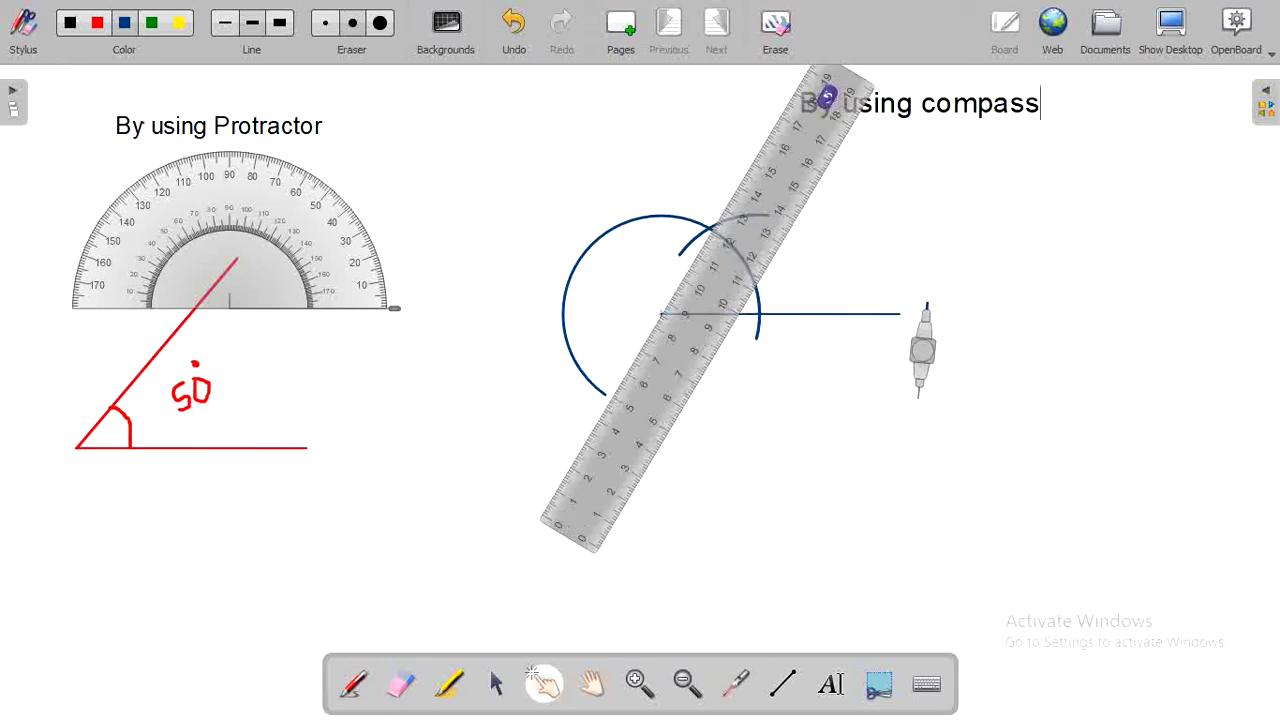
left_click_drag(826, 97, 820, 93)
left_click_drag(720, 280, 714, 289)
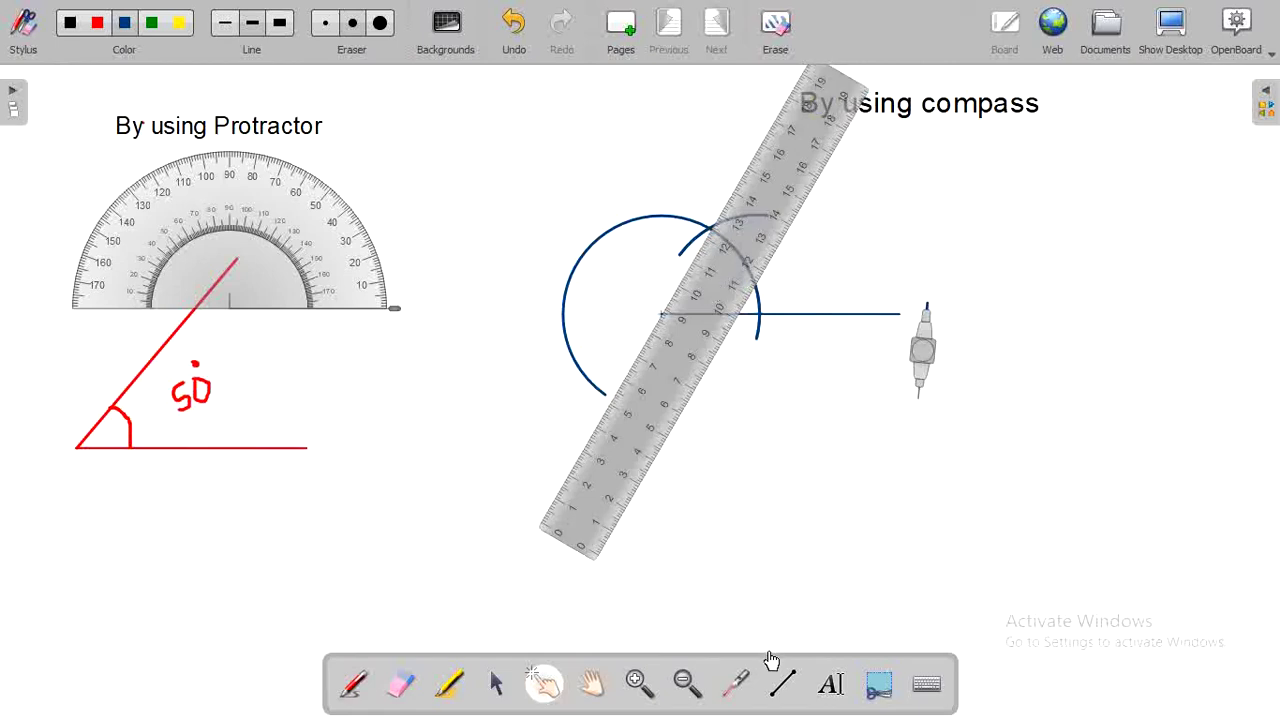
Step: Draw a blue arm along the ruler from the vertex through the arc intersection, move the ruler aside, and write the label 60° by hand
left_click(783, 683)
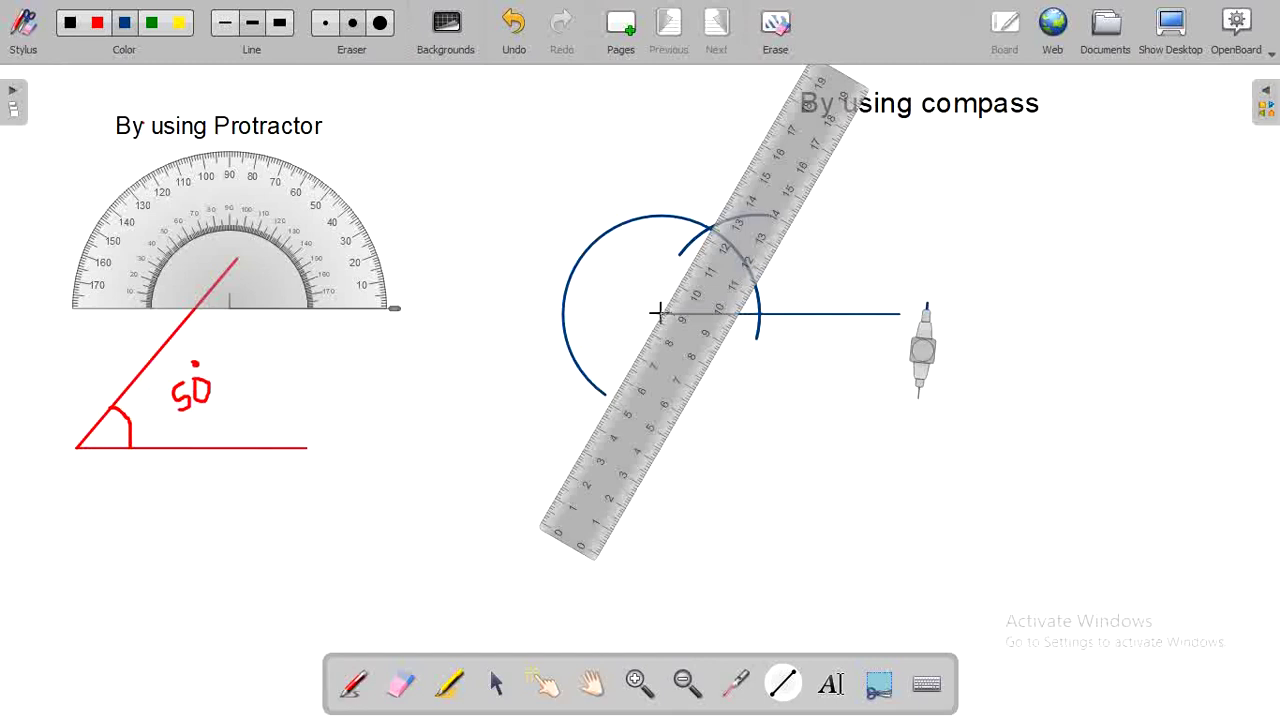
left_click_drag(658, 313, 738, 180)
left_click(543, 684)
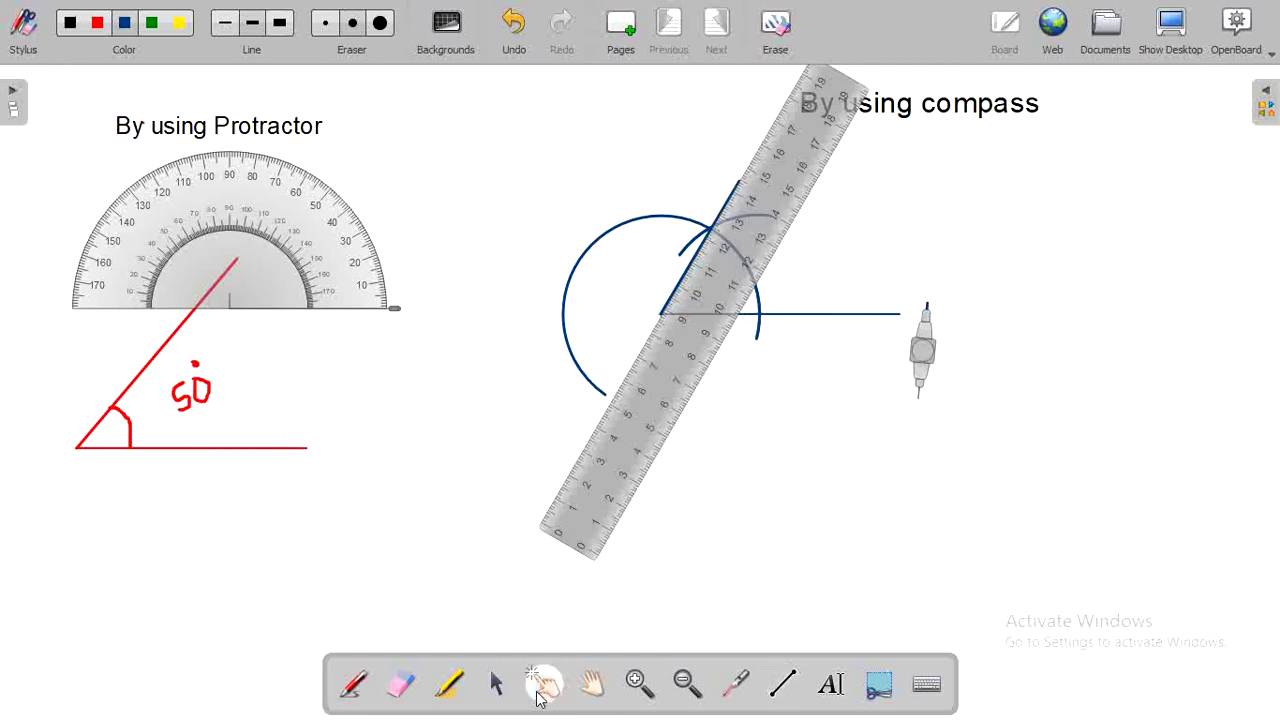
mouse_move(640, 402)
left_mouse_down()
mouse_move(990, 475)
mouse_move(1044, 472)
left_mouse_up()
left_click(356, 686)
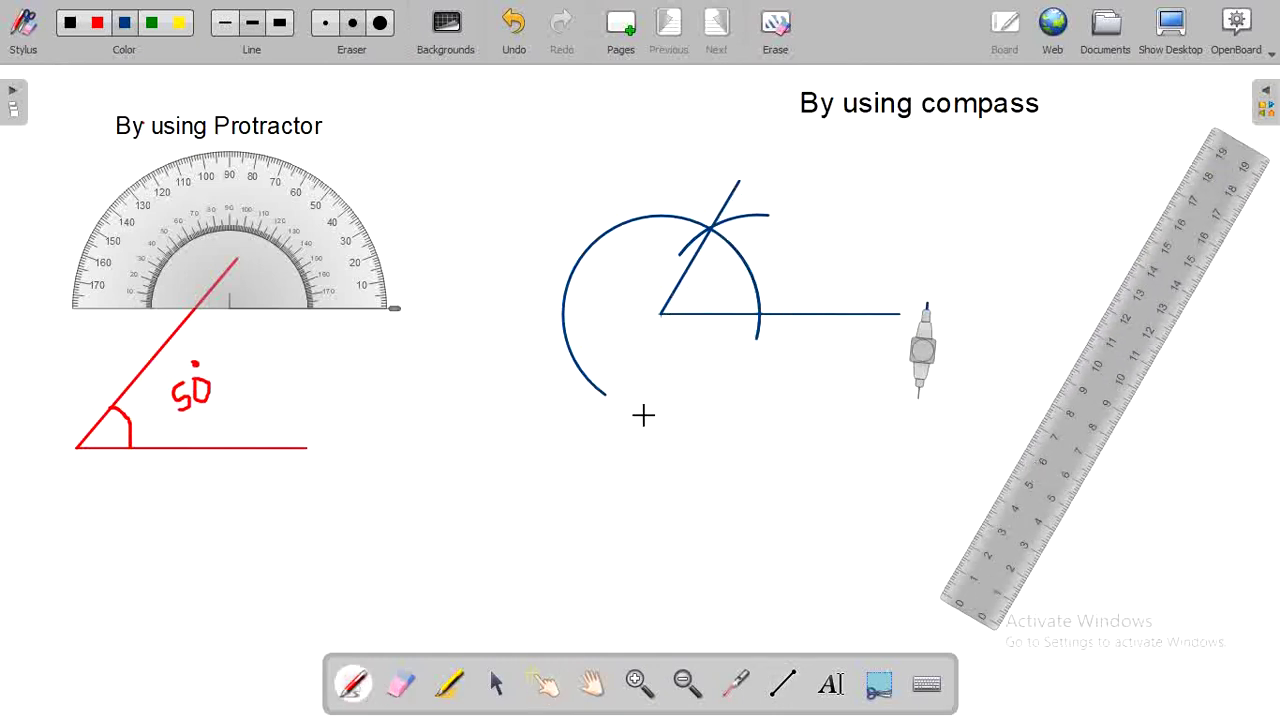
left_click_drag(805, 212, 791, 264)
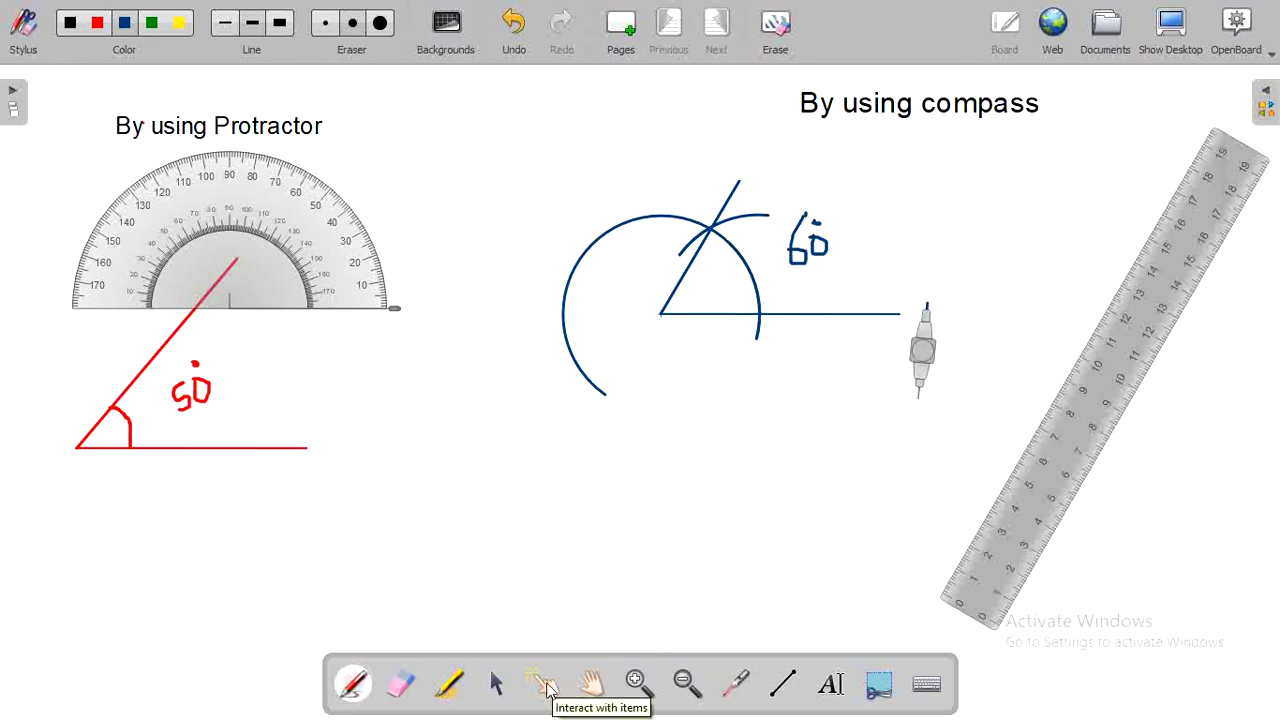
Step: Check the blue angle by centring the protractor on its vertex along the baseline and pointing at the arm's reading with the laser pointer
left_click(545, 685)
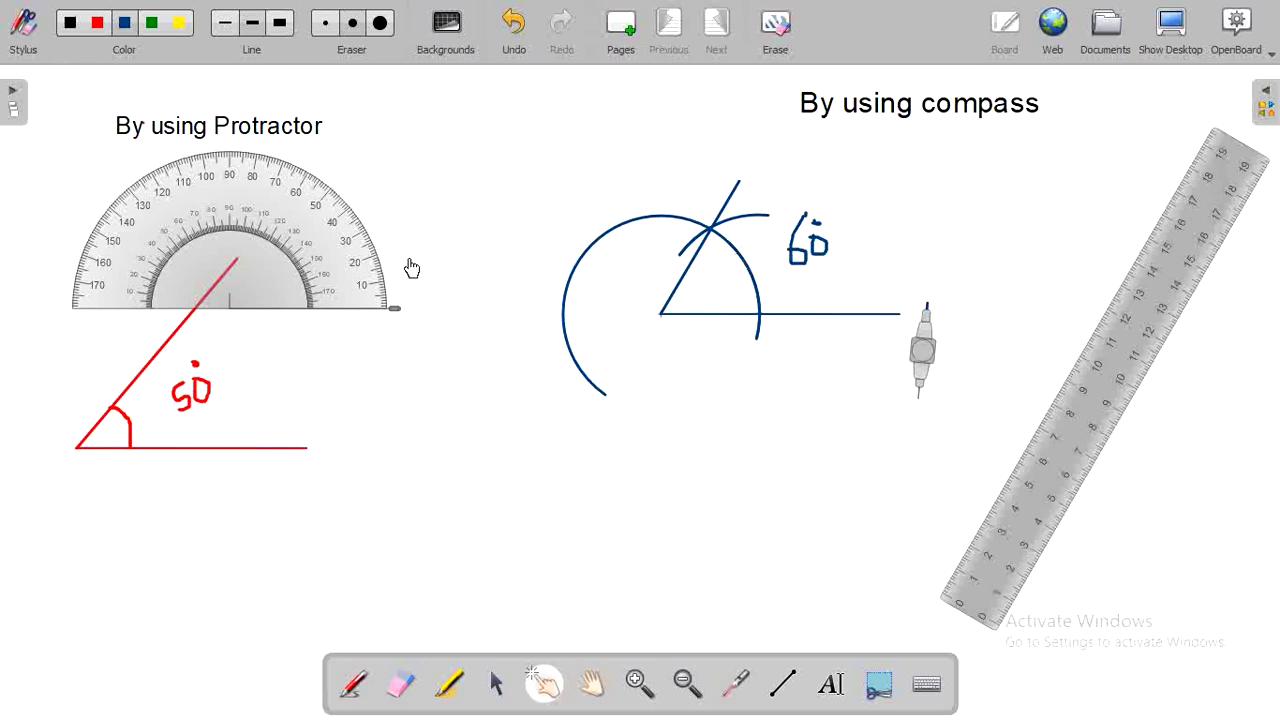
mouse_move(300, 260)
mouse_move(300, 260)
left_mouse_down()
mouse_move(670, 288)
mouse_move(690, 268)
mouse_move(731, 266)
left_mouse_up()
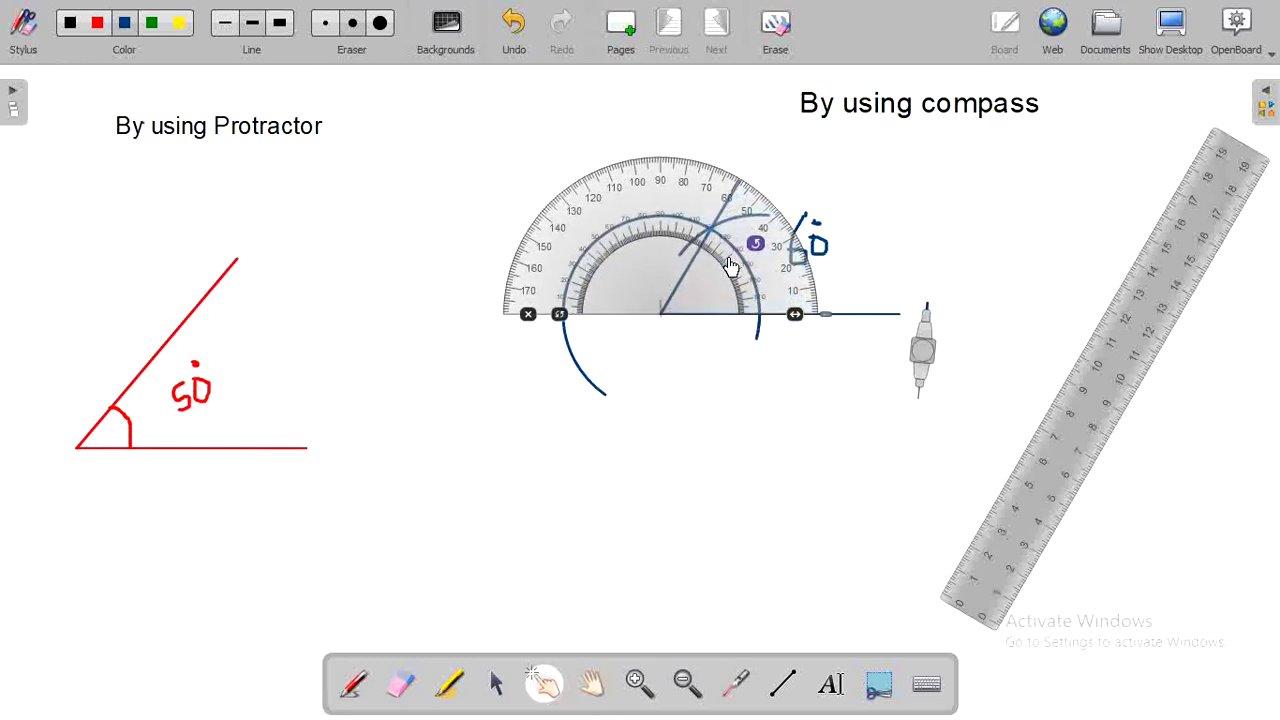
left_click(736, 684)
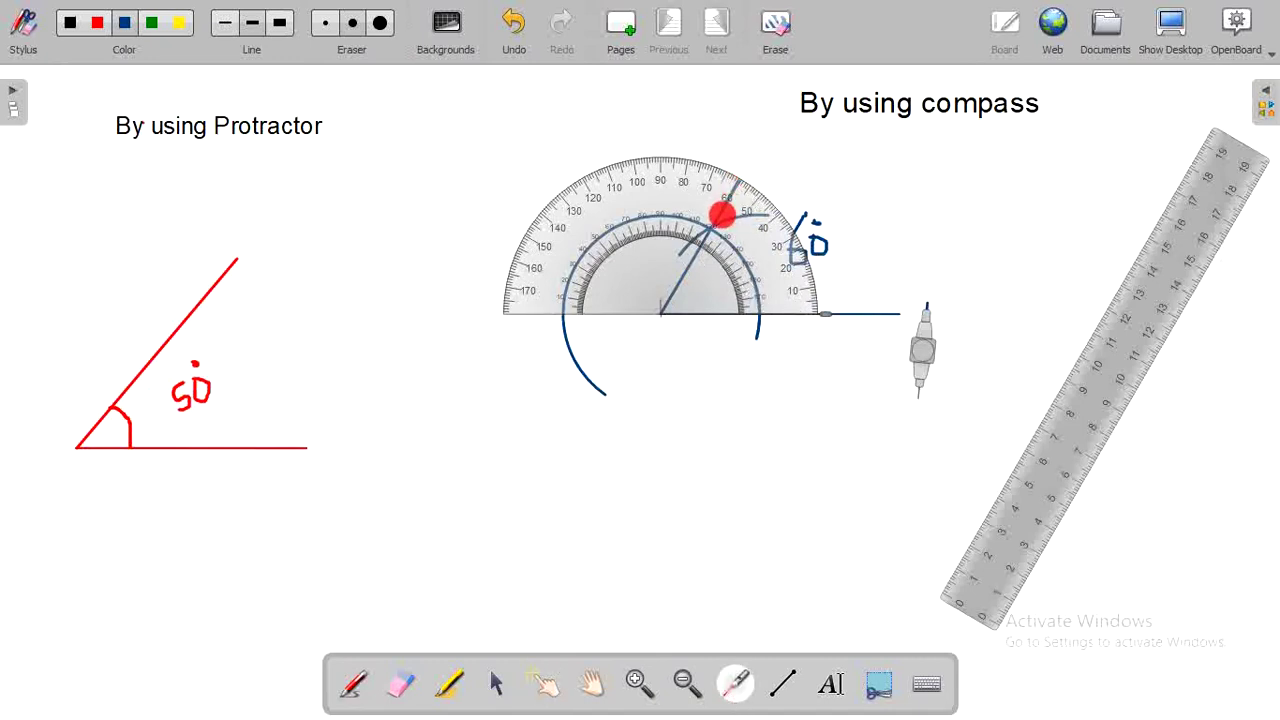